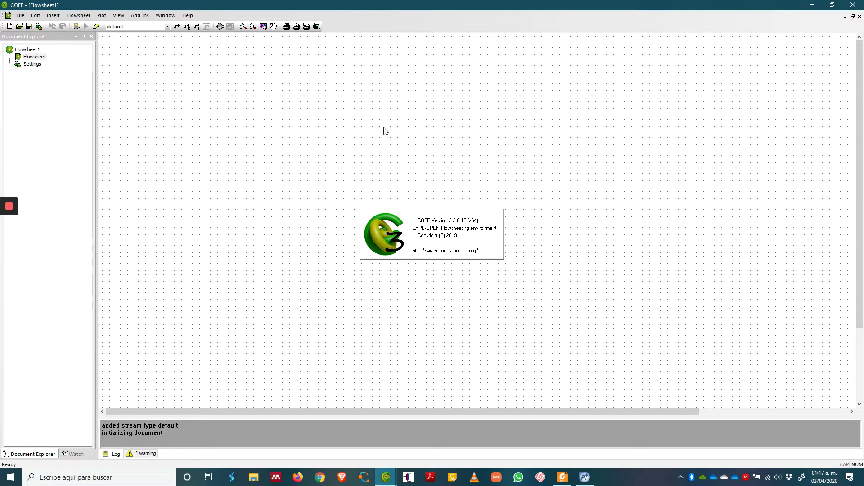
Step: Start a new property package from TEA (CAPE-OPEN 1.1) in the flowsheet configuration
double_click(32, 64)
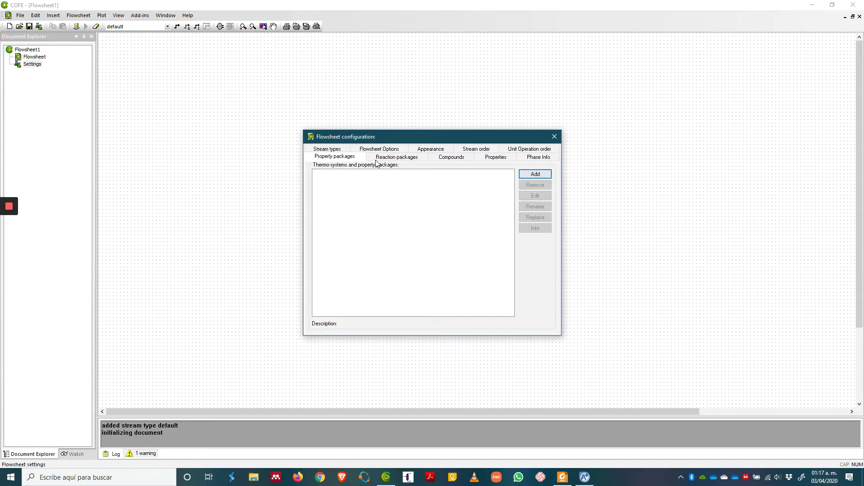
left_click(538, 175)
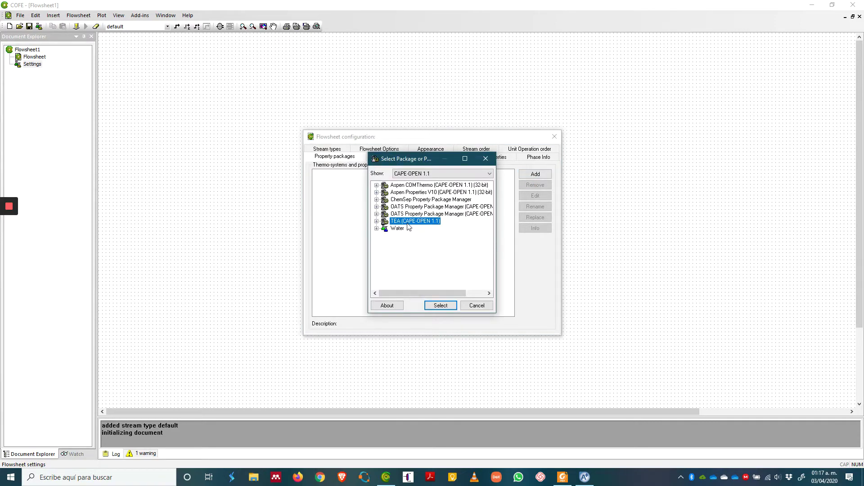
left_click(440, 305)
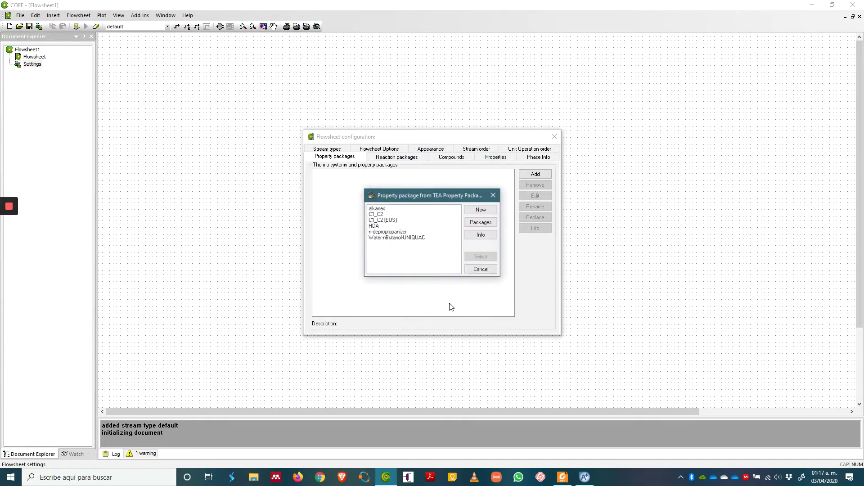
left_click(486, 211)
Step: Name the property package ColumnaDiseño and set its model set to Soave Redlich Kwong
left_click(442, 233)
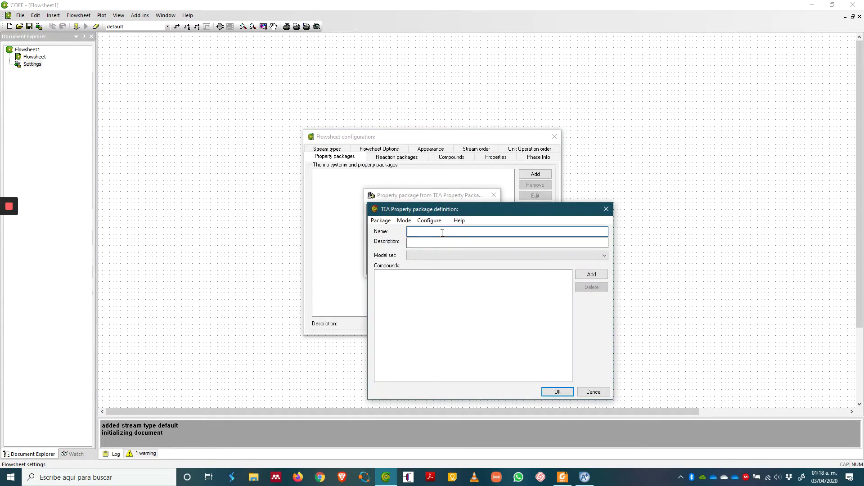
type("Dise")
key("BackSpace")
key("BackSpace")
key("BackSpace")
left_click(484, 256)
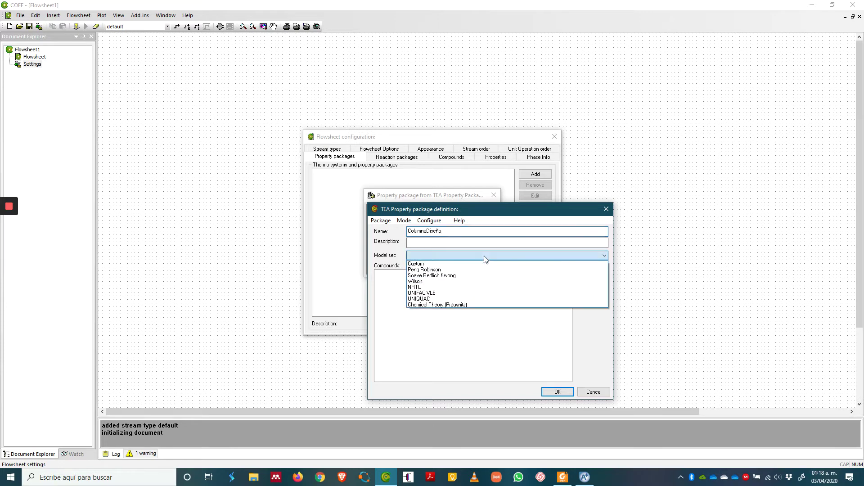
left_click(461, 278)
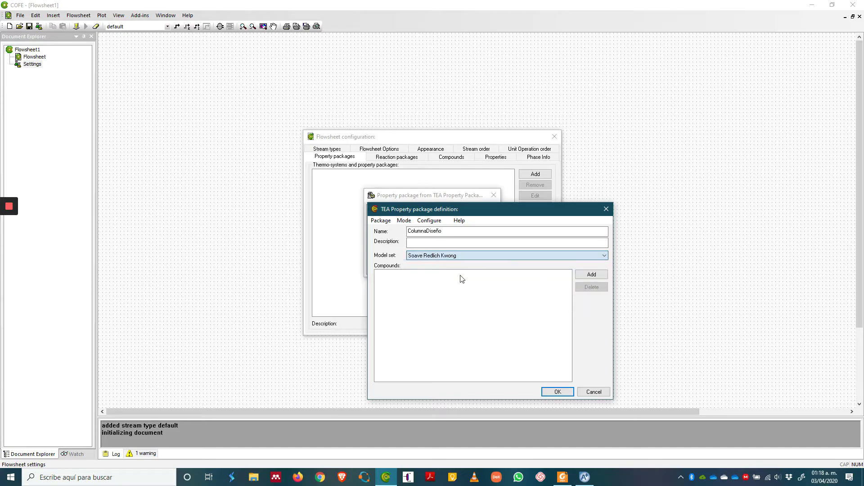
Step: Check the debutanizer component list in Foxit Reader and add Isobutane to the property package in COFE
left_click(591, 274)
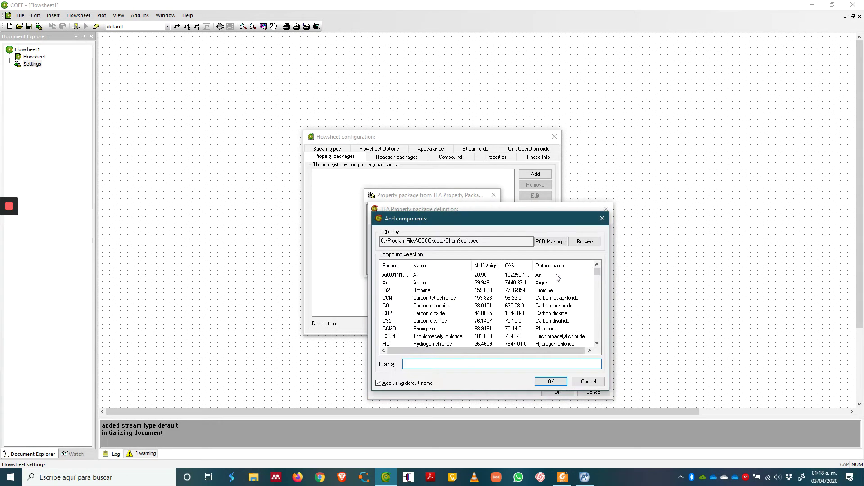
key("alt+Tab")
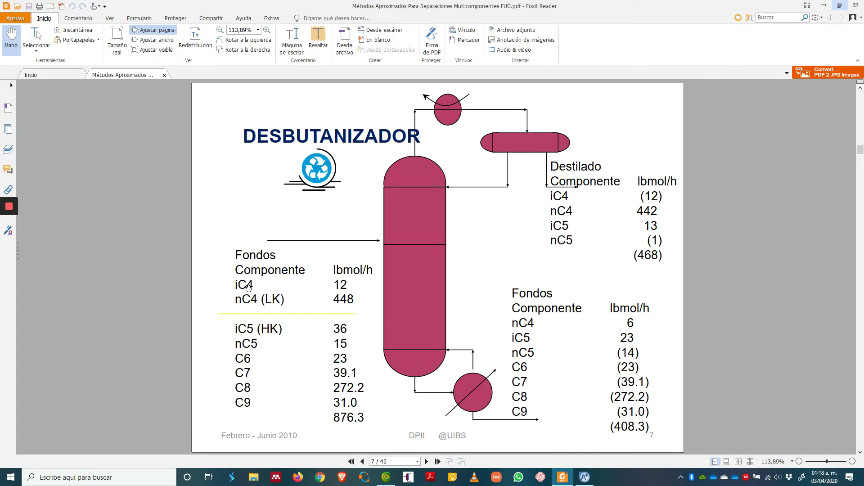
key("alt+Tab")
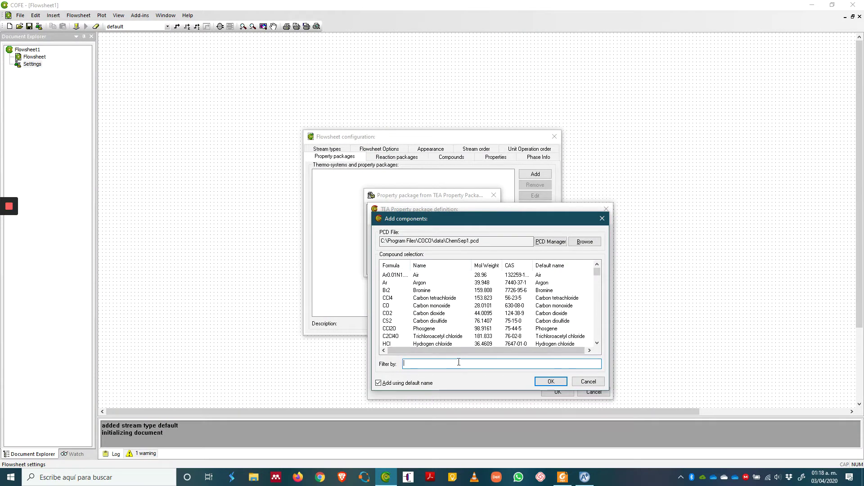
type("isob")
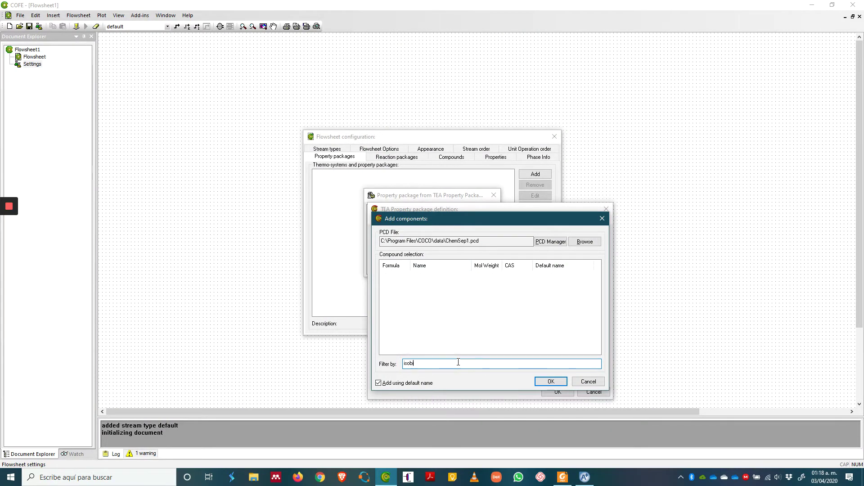
type("i")
key("BackSpace")
type("utane")
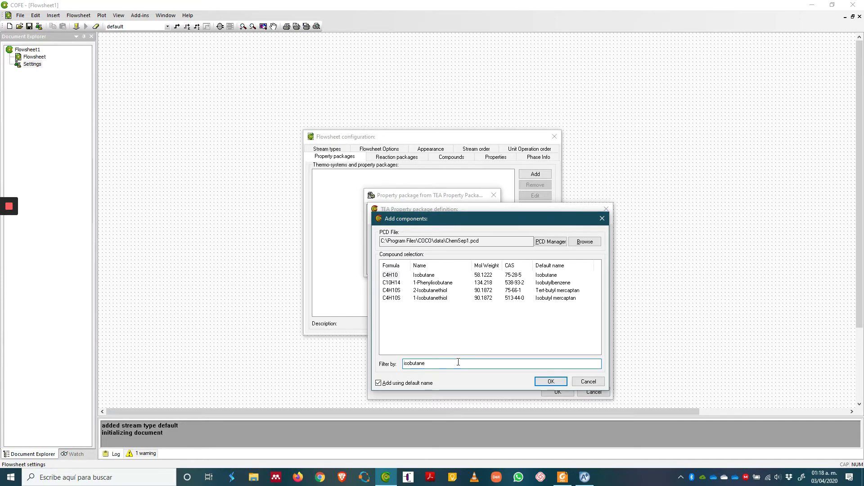
key("Return")
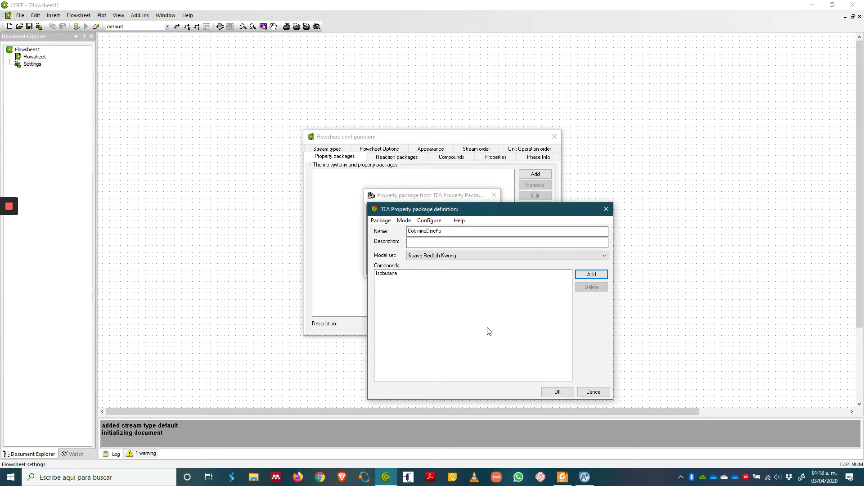
Step: Add N-butane and Isopentane to the property package's compounds
key("Return")
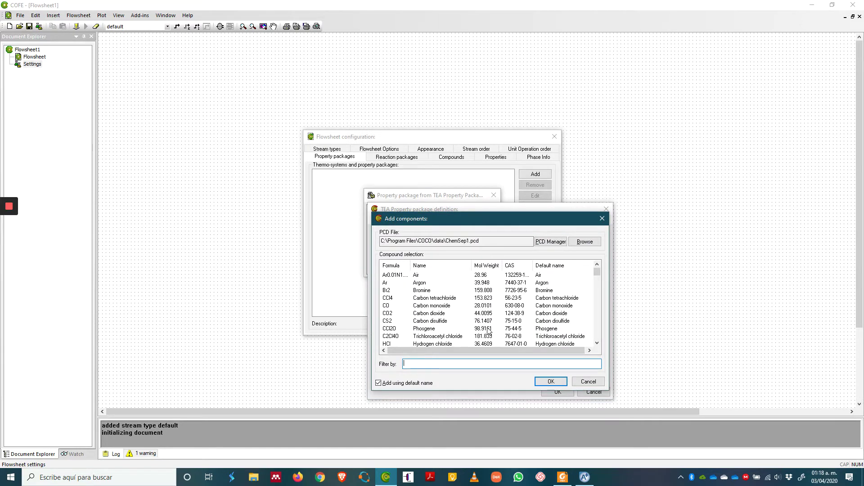
type("n-butane")
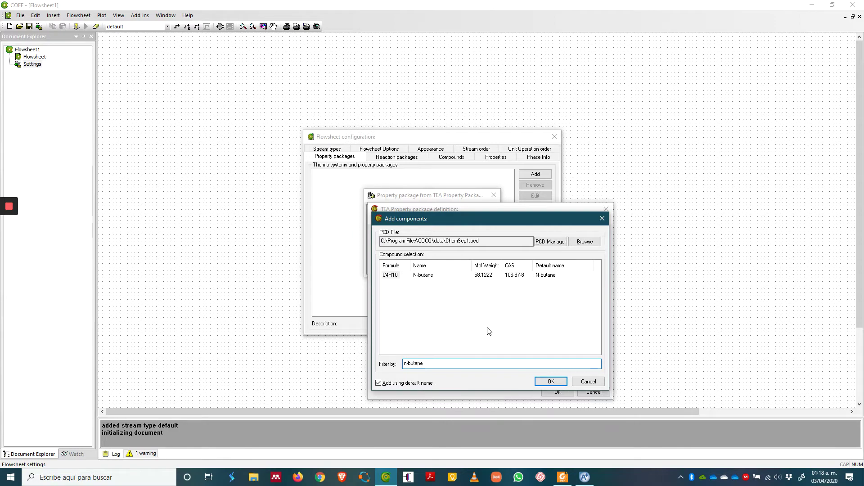
key("Return")
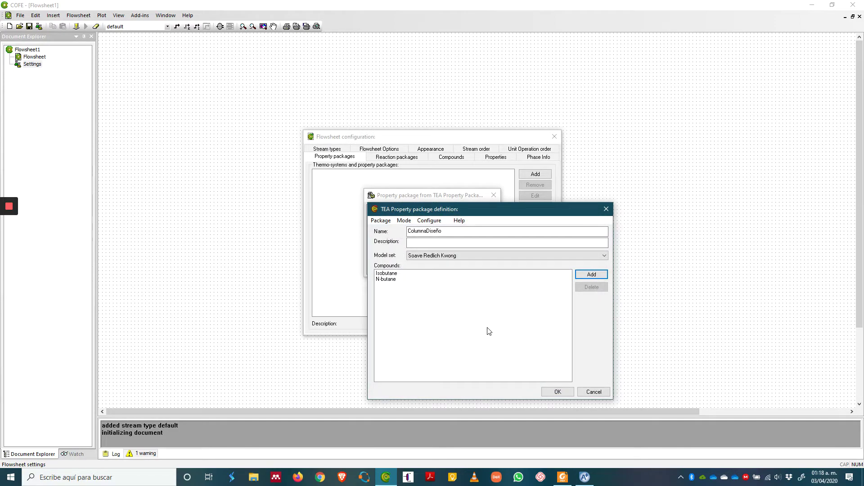
key("Return")
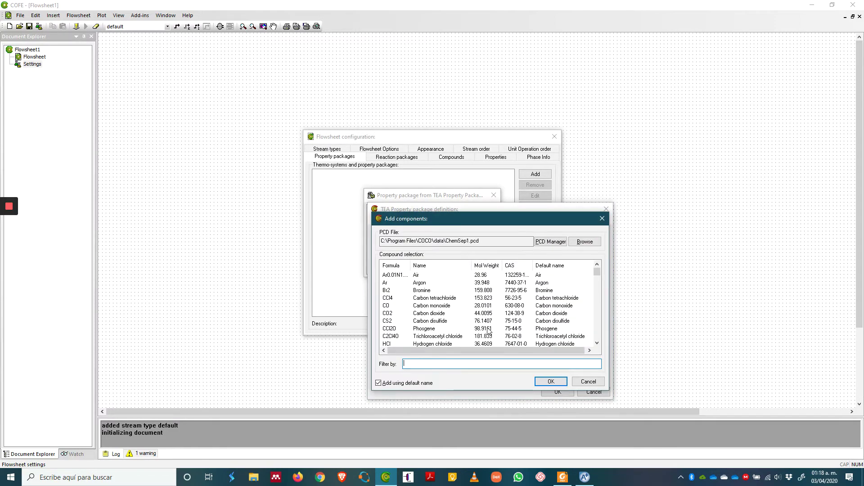
type("isopentane")
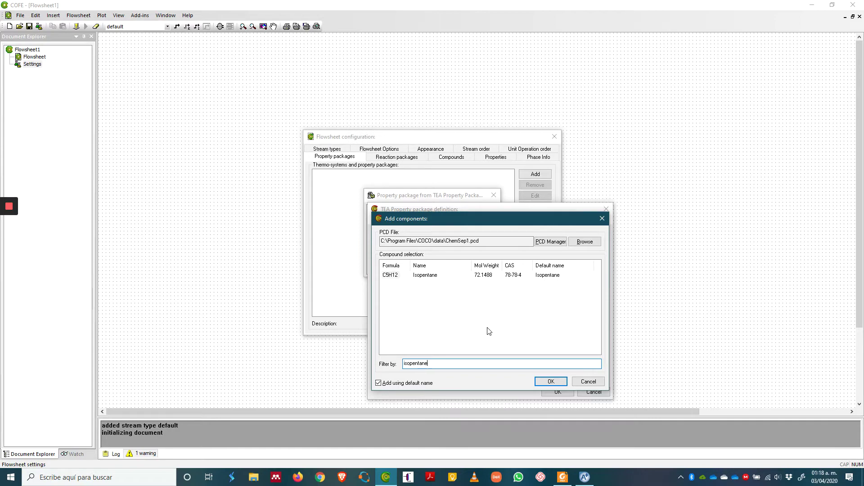
key("Return")
Step: Add N-pentane and N-hexane to the property package's compounds
key("Return")
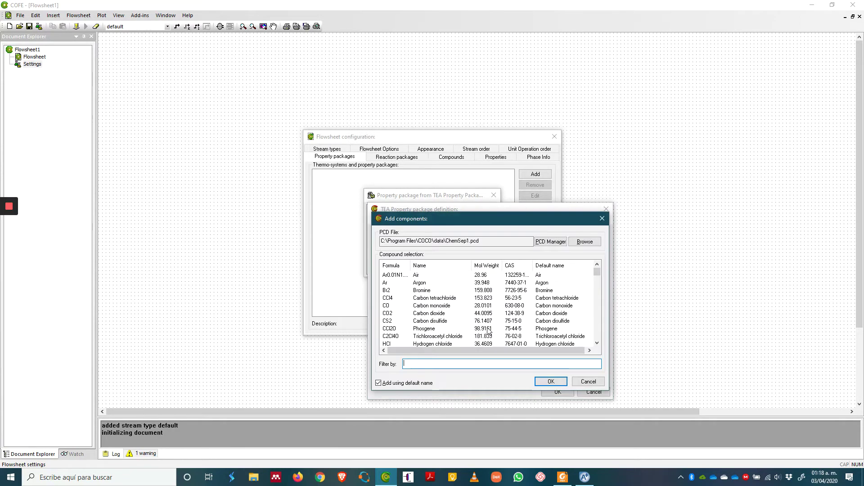
type("n-pentane")
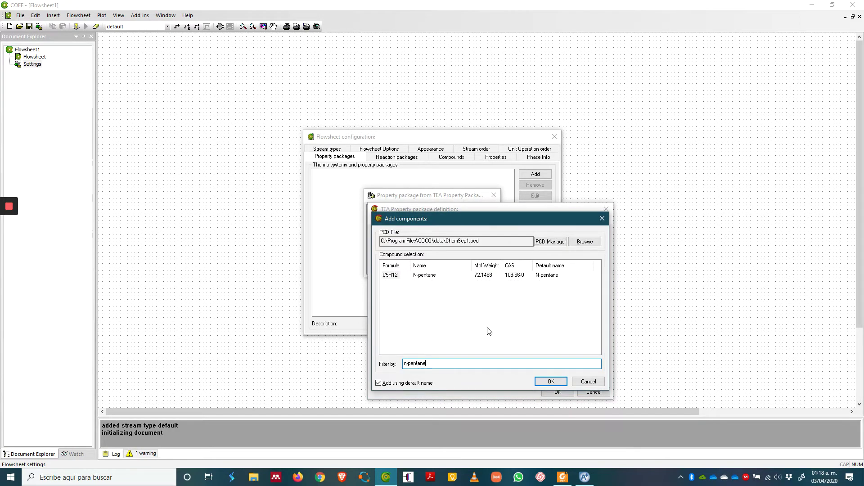
key("Return")
key("Return")
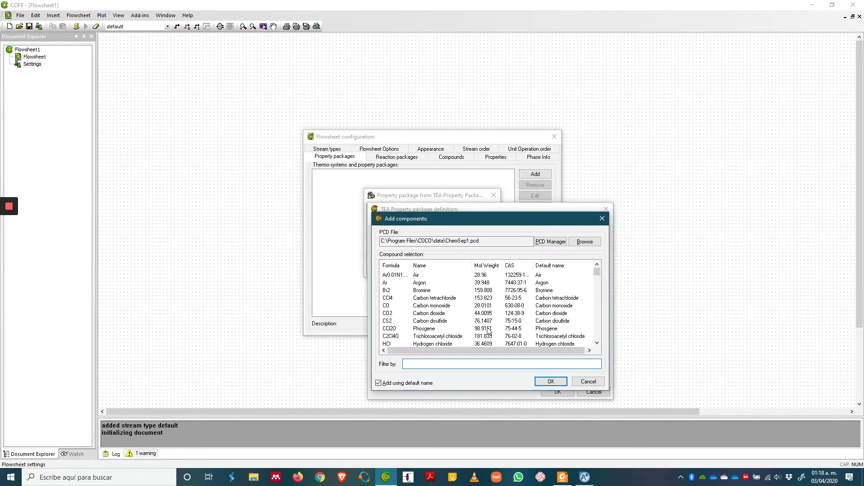
type("n-hexane")
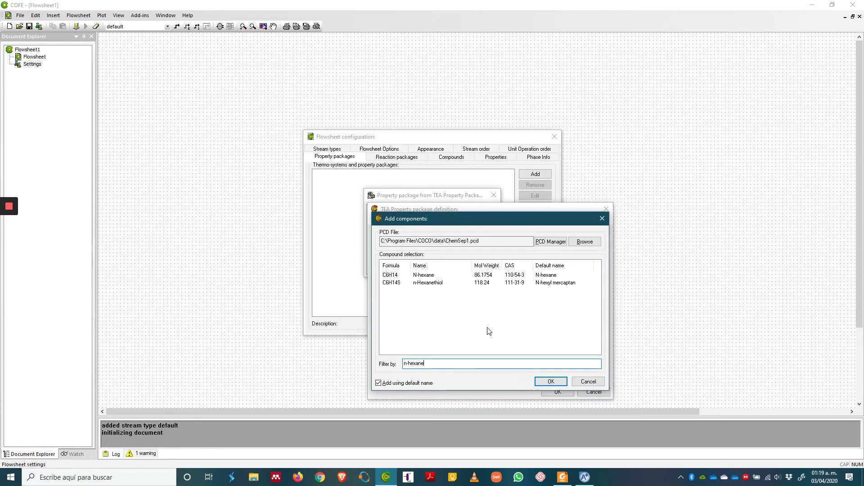
key("Return")
Step: Add N-heptane and N-octane to the property package's compounds
key("Return")
type("n")
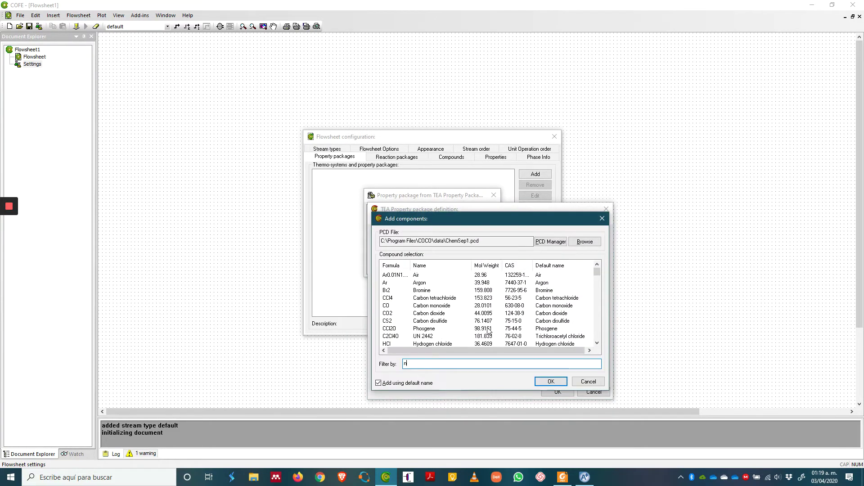
type("-heptane")
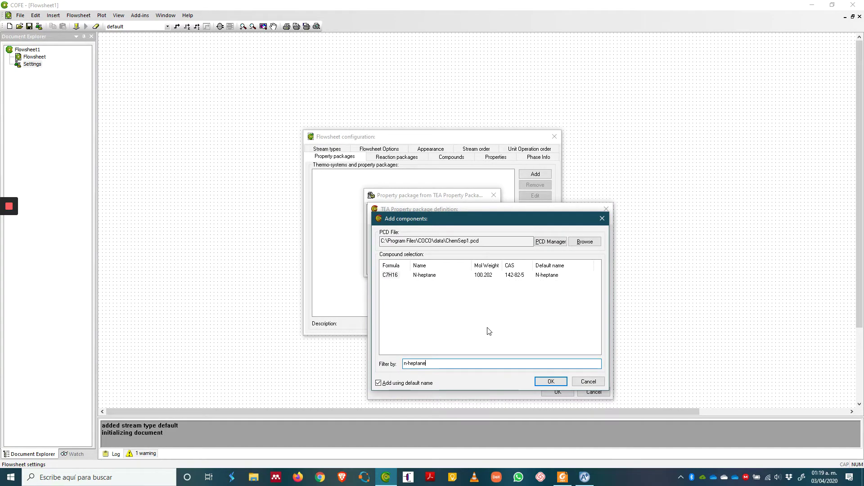
key("Return")
key("Return")
type("n")
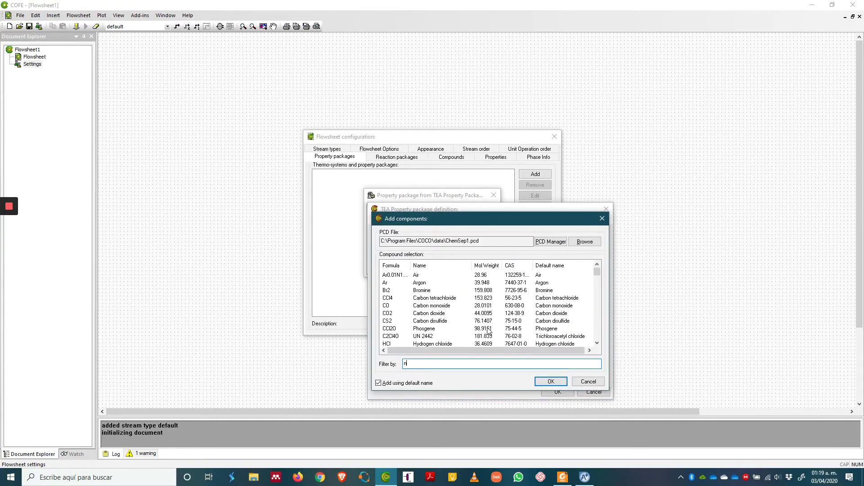
type("-octane")
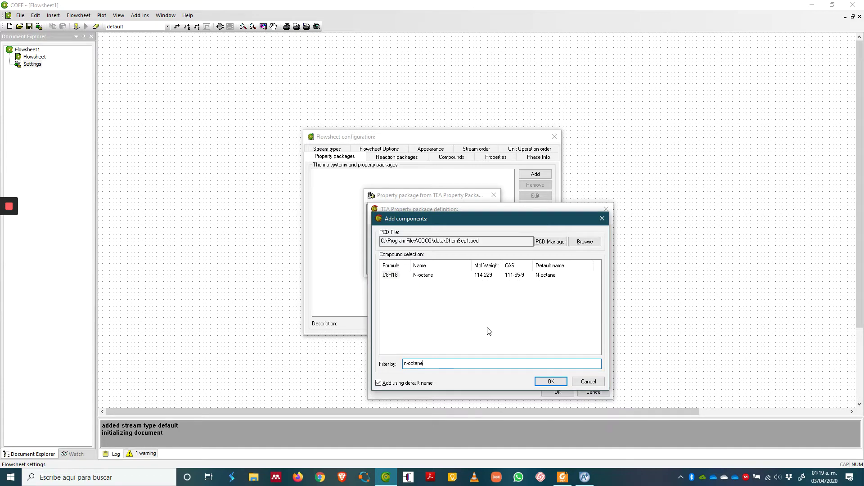
key("Return")
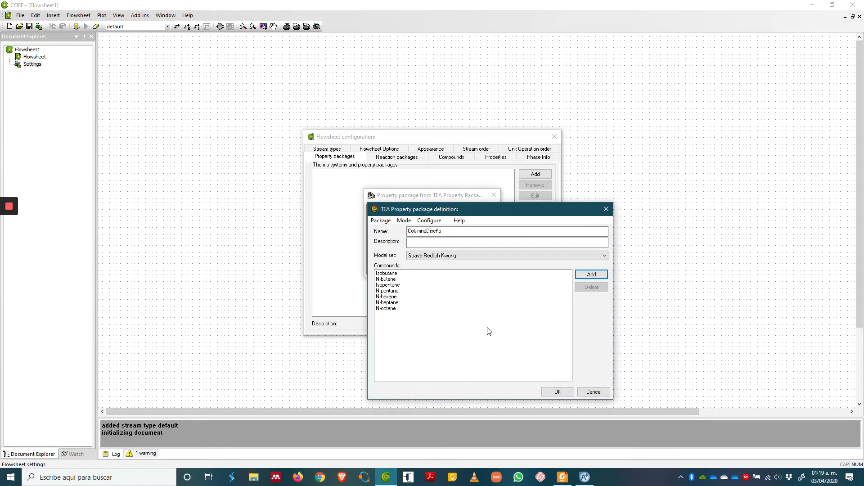
Step: Add N-nonane to the compounds, accept the property package definition and close the flowsheet configuration
key("Return")
type("n-nonane")
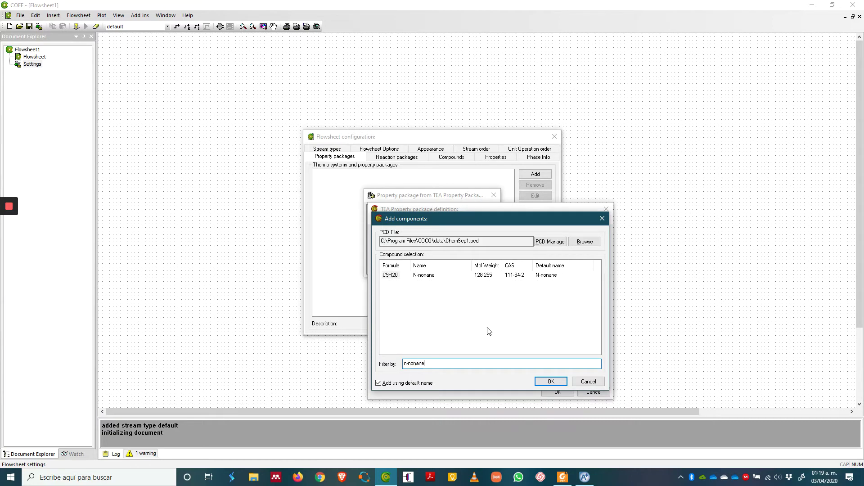
key("Return")
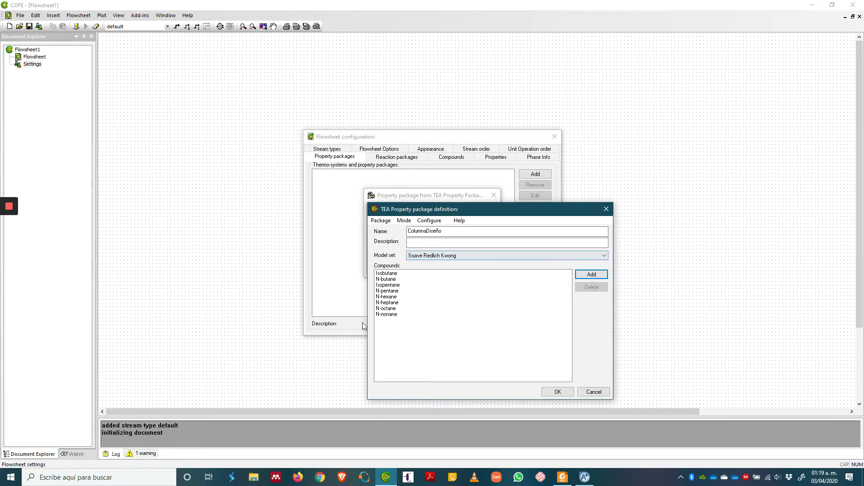
left_click(557, 392)
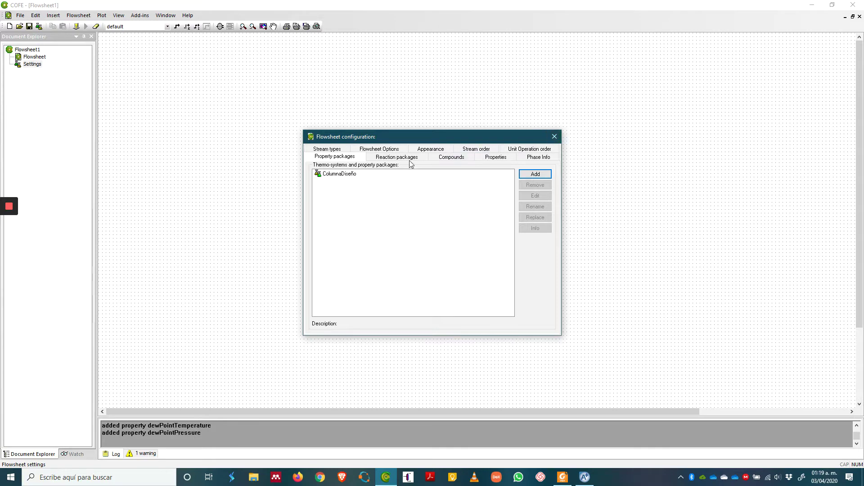
left_click(554, 136)
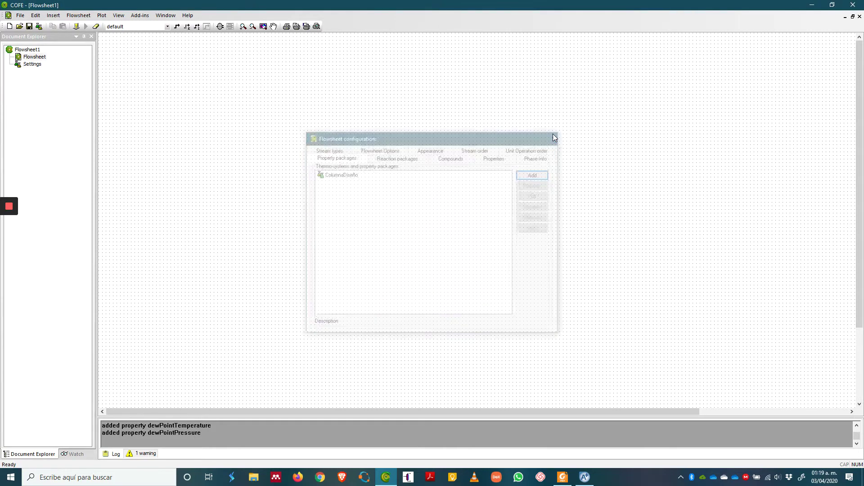
Step: Consult the debutanizer slide in Foxit Reader and insert a short horizontal stream in the upper-left area of the COFE flowsheet
left_click(563, 477)
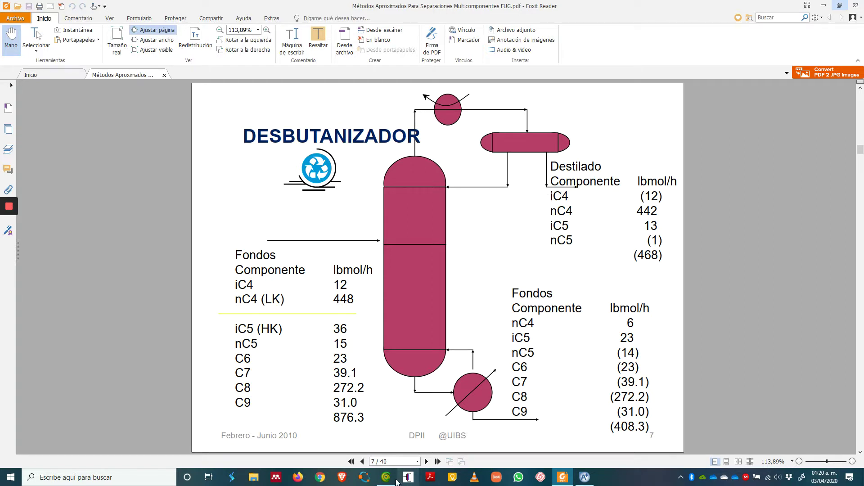
mouse_move(387, 482)
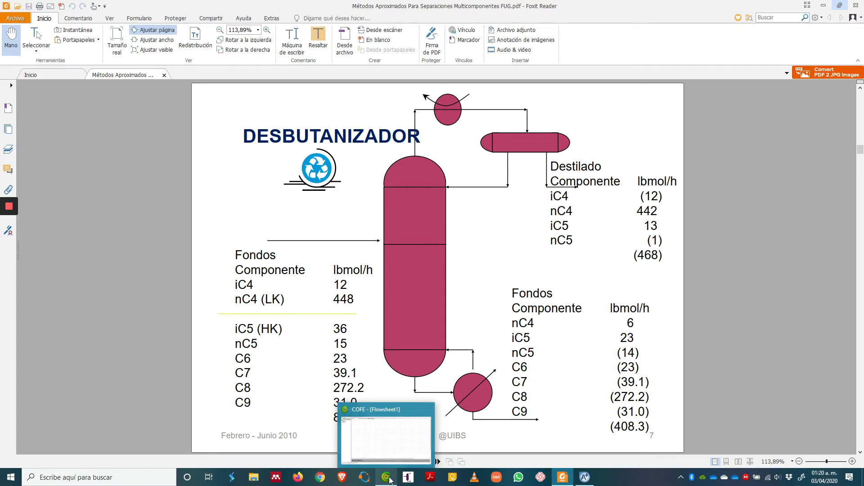
left_click(387, 477)
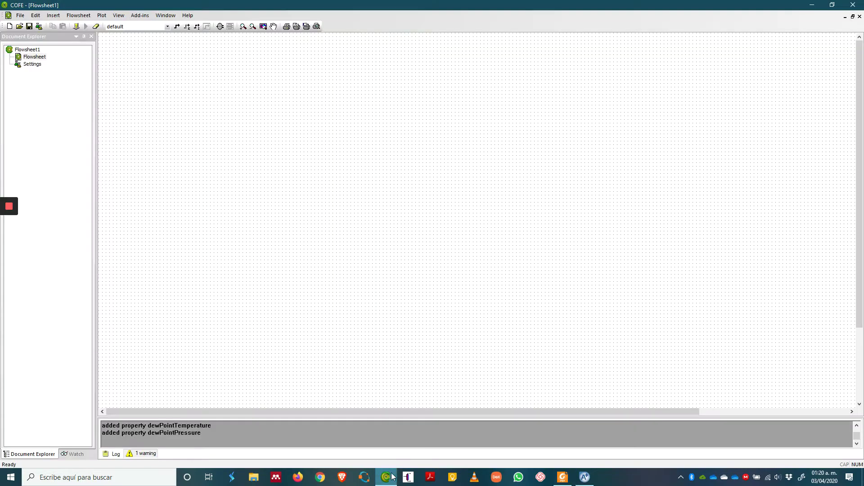
left_click(177, 27)
left_click(175, 137)
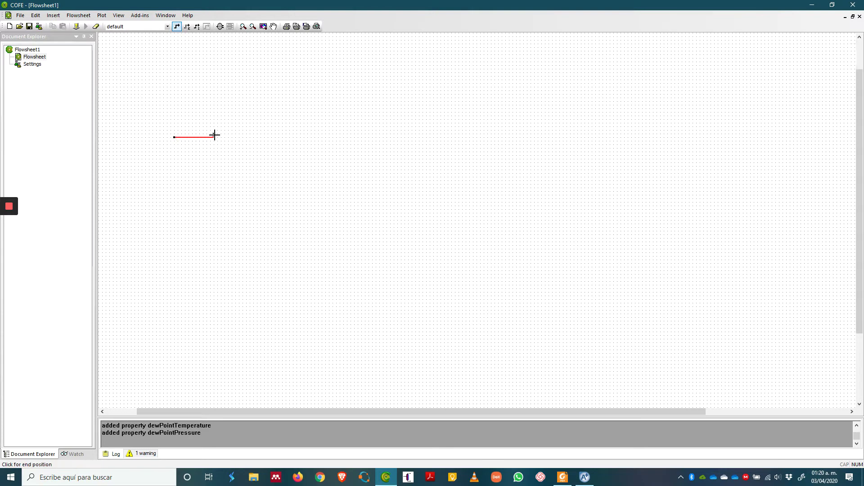
left_click(225, 137)
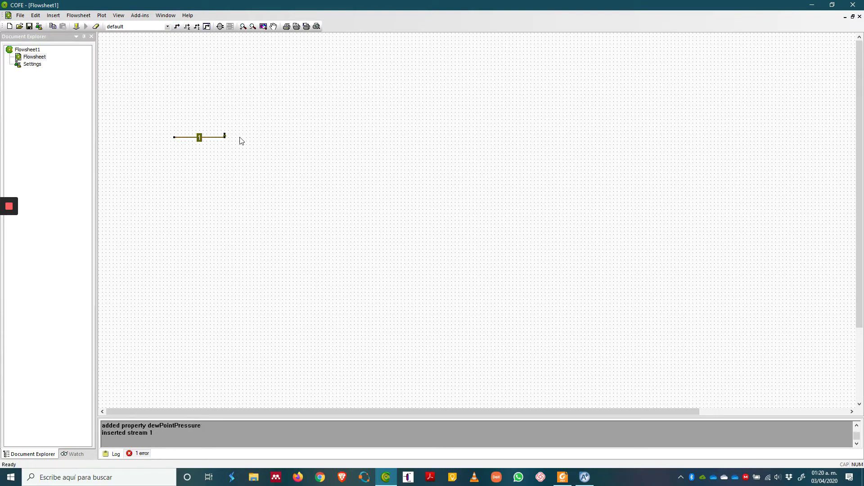
Step: Open stream 1's data and set its pressure unit to psi and its temperature unit to °F
double_click(215, 141)
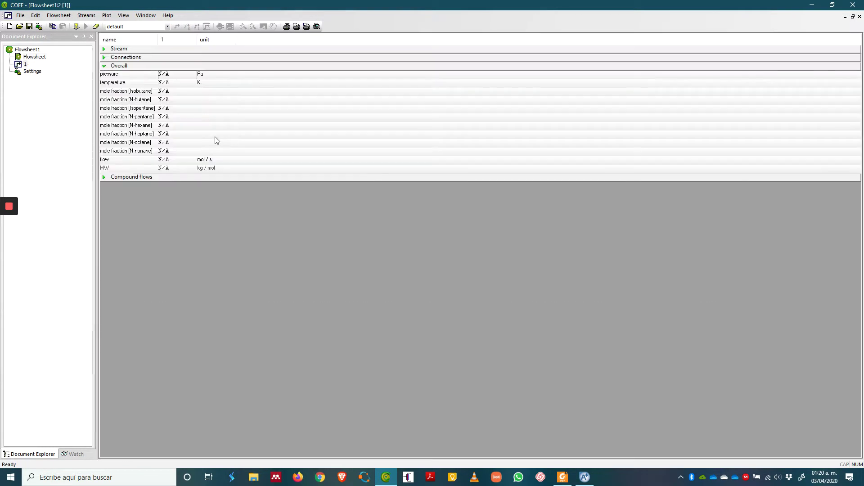
left_click(200, 74)
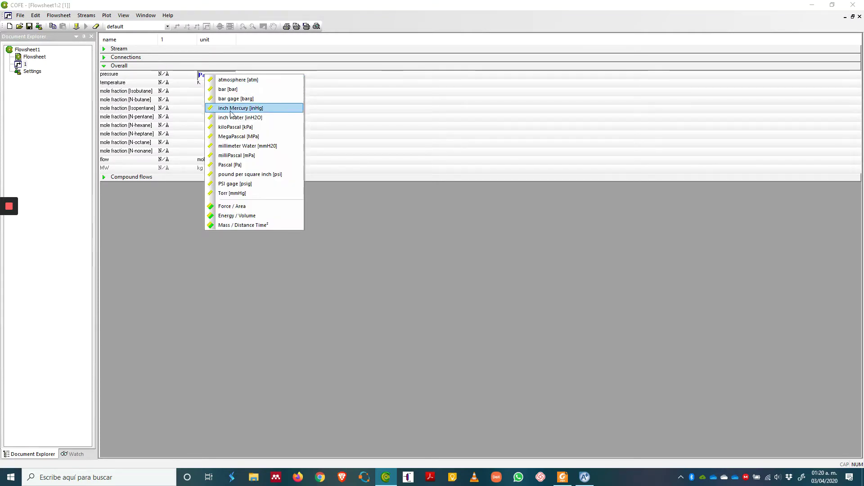
left_click(254, 174)
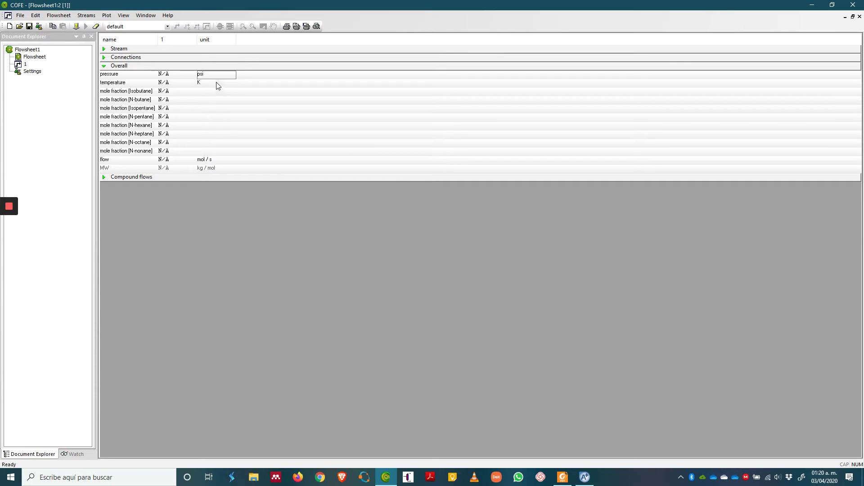
left_click(200, 82)
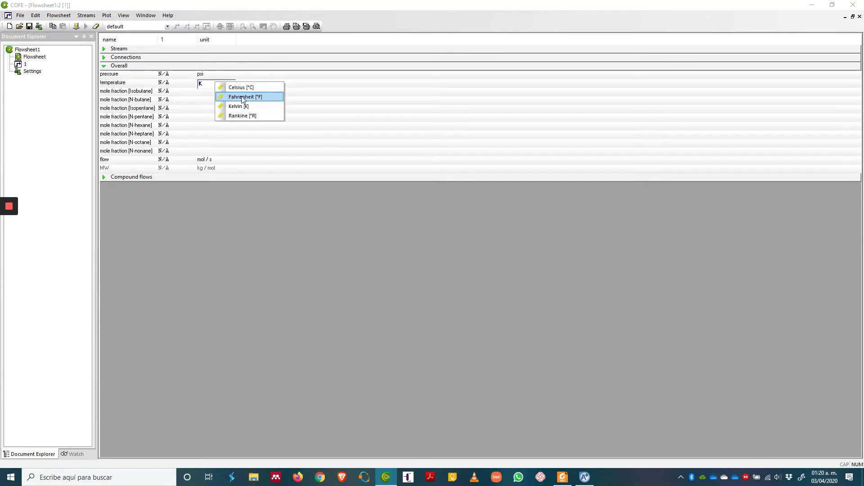
left_click(242, 97)
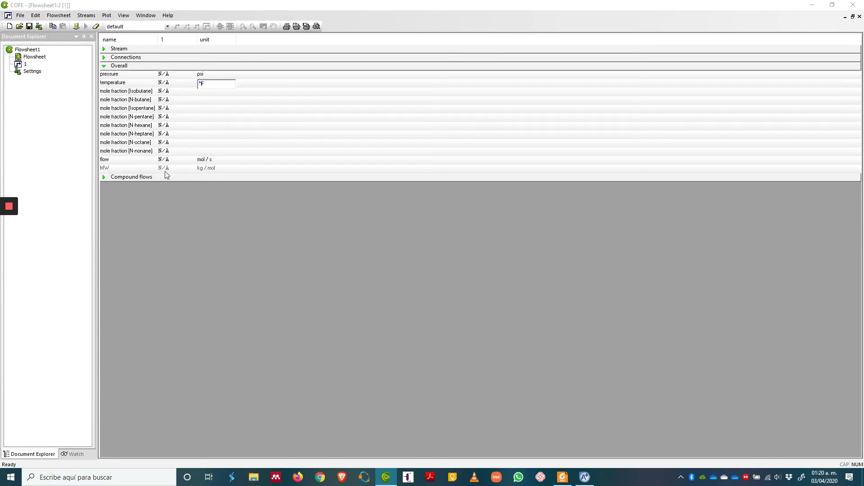
Step: Set the unit of stream 1's overall flow to lbmol / h
left_click(204, 162)
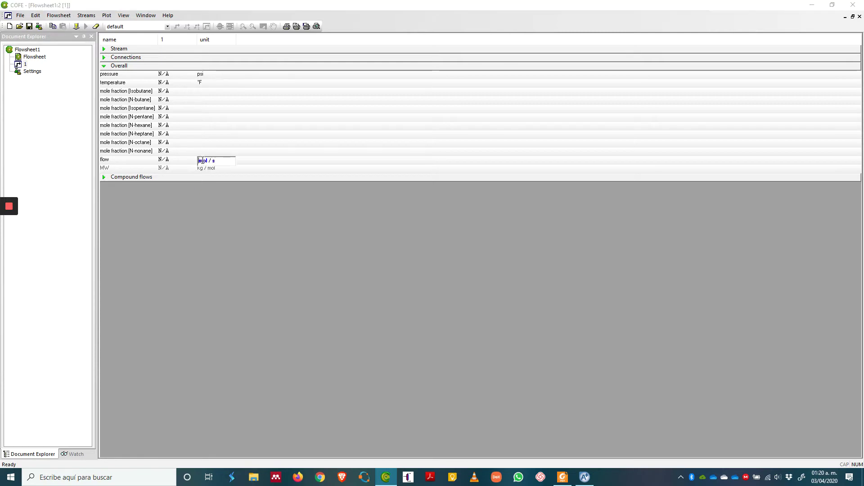
left_click(204, 163)
left_click(229, 193)
left_click(227, 163)
left_click(241, 173)
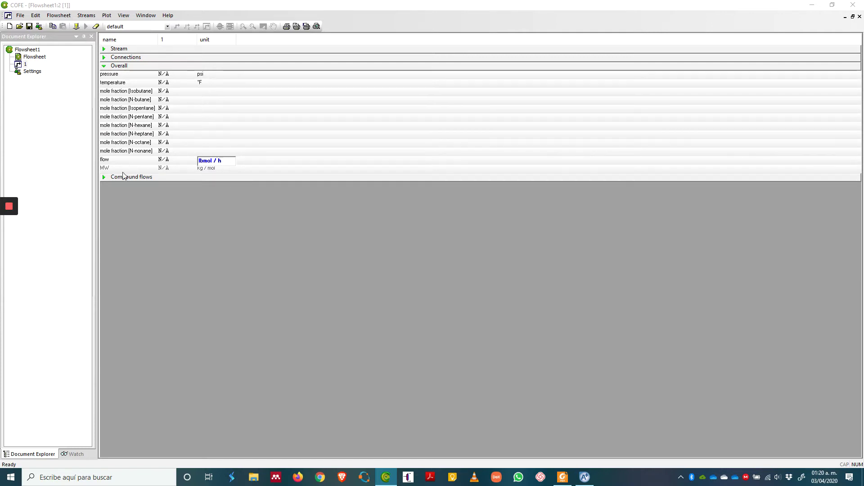
Step: Expand the compound flows, consult the distillate table in Foxit Reader, and set isobutane to 12 and N-butane to 442 lbmol/h in COFE
left_click(105, 176)
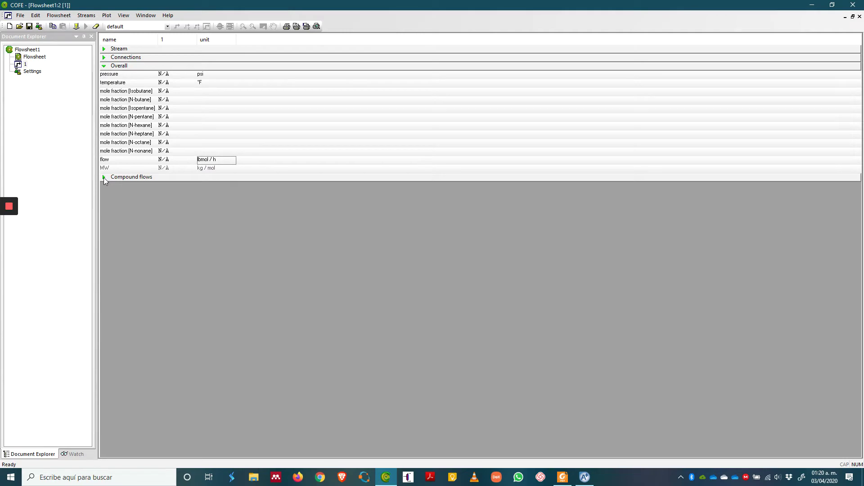
left_click(104, 177)
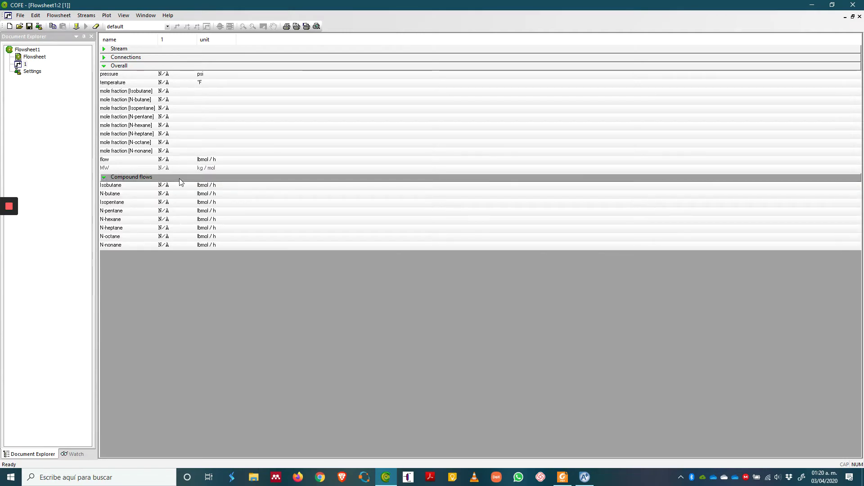
key("alt+Tab")
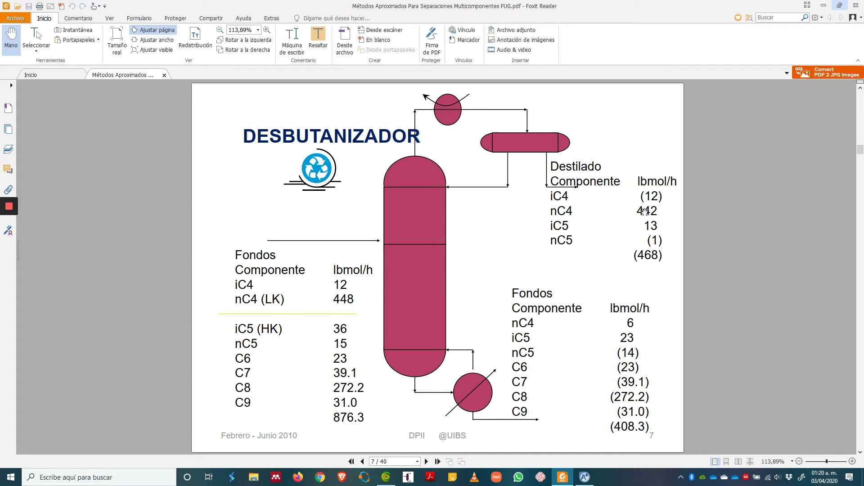
key("alt+Tab")
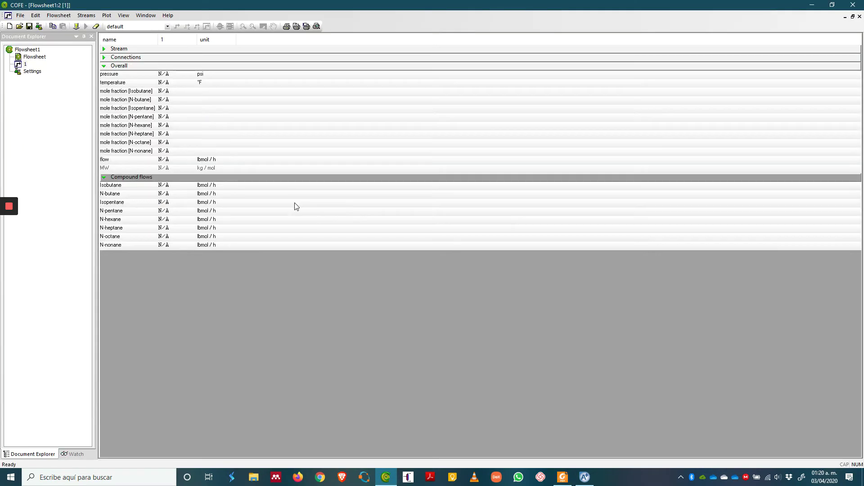
left_click(169, 185)
type("12")
key("Return")
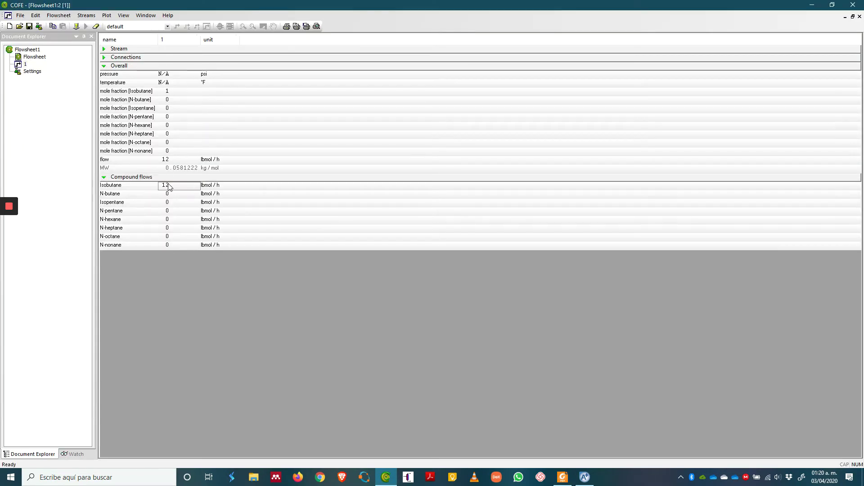
left_click(175, 196)
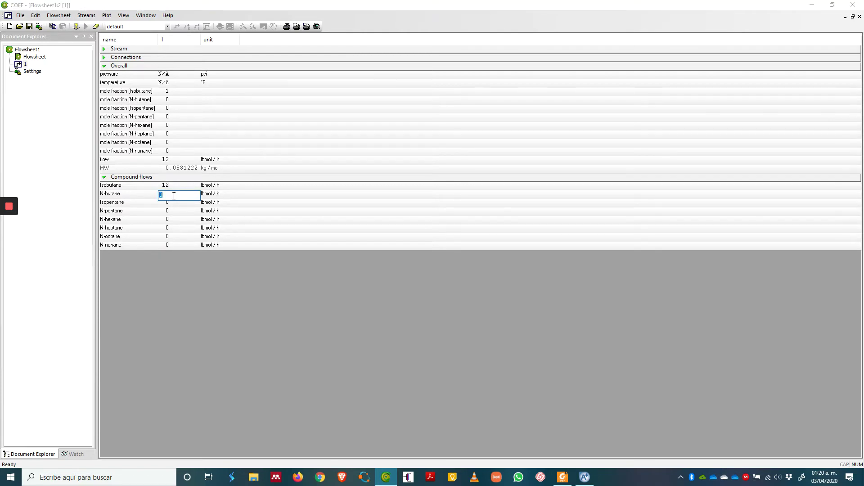
type("442")
key("Return")
Step: Recheck the distillate table in Foxit Reader and set the isopentane flow to 13 and N-pentane flow to 1 lbmol/h in COFE
key("alt+Tab")
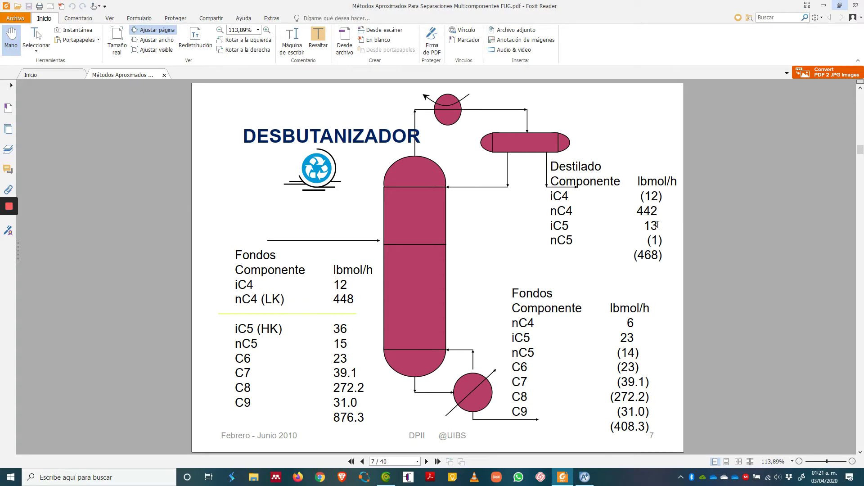
key("alt+Tab")
left_click(170, 203)
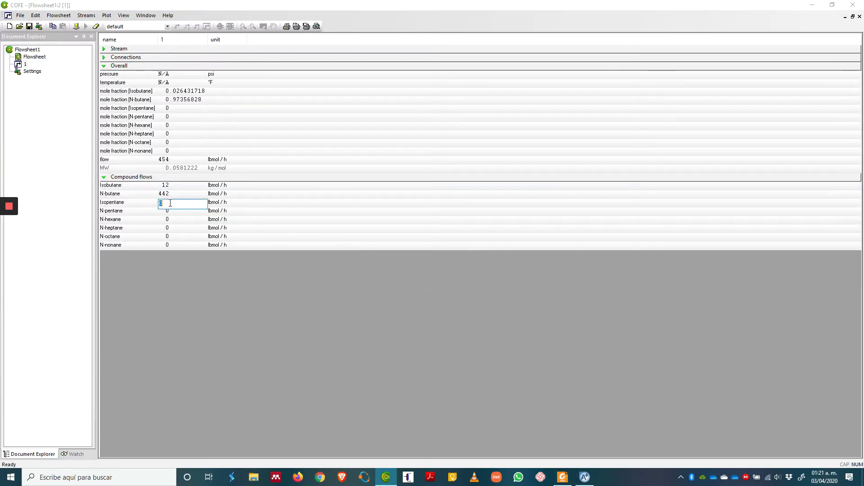
type("13")
key("Return")
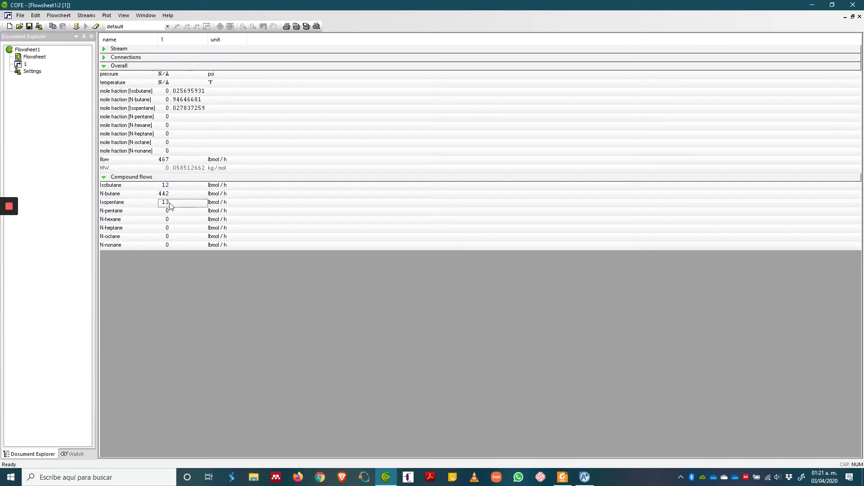
left_click(170, 212)
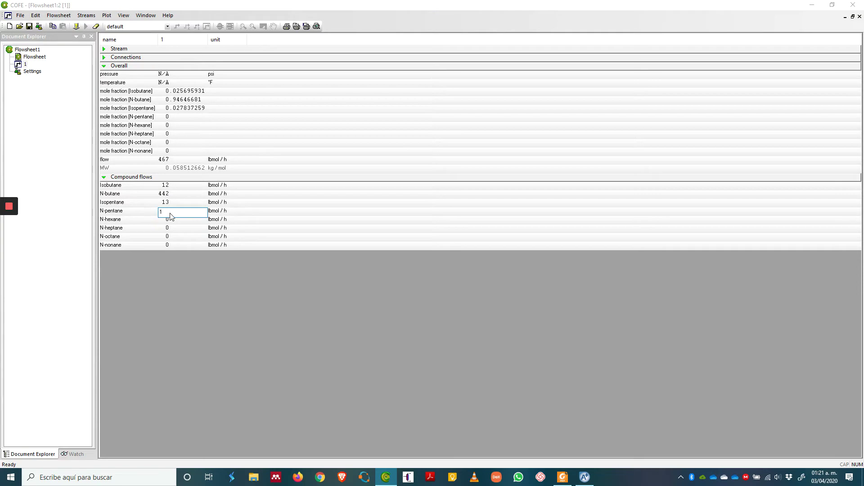
type("1")
key("Return")
Step: Consult the pressure and condenser-type algorithm slide in Foxit Reader and set stream 1's temperature to 120 °F in COFE
key("alt+Tab")
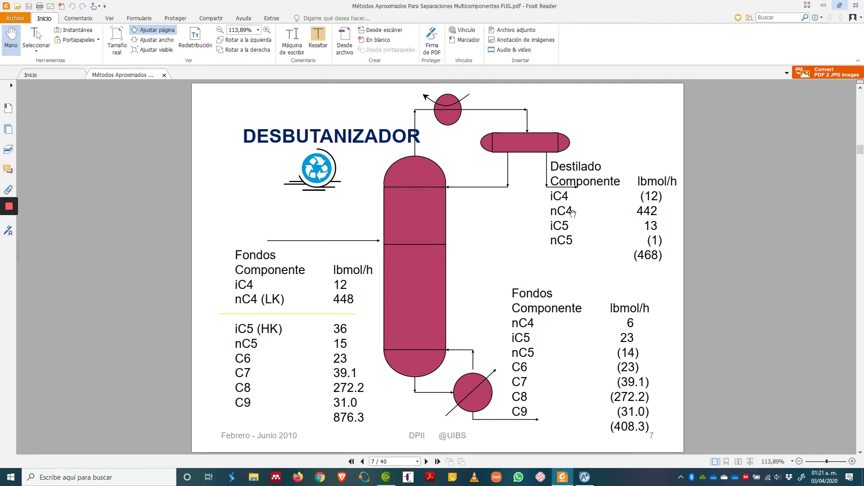
scroll(572, 212, "up", 1)
scroll(571, 212, "up", 3)
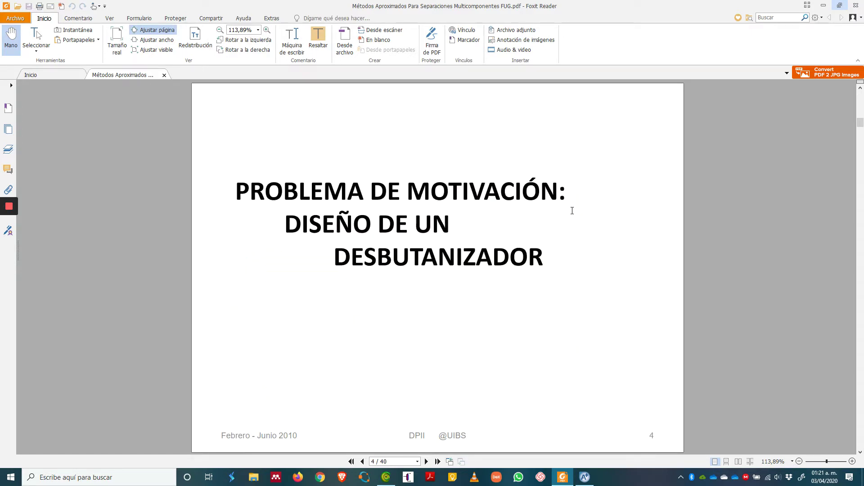
left_click(619, 194)
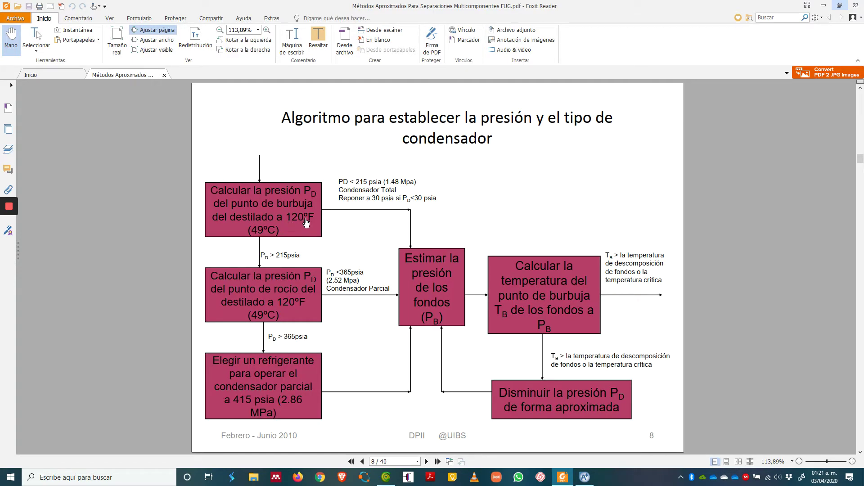
key("alt+Tab")
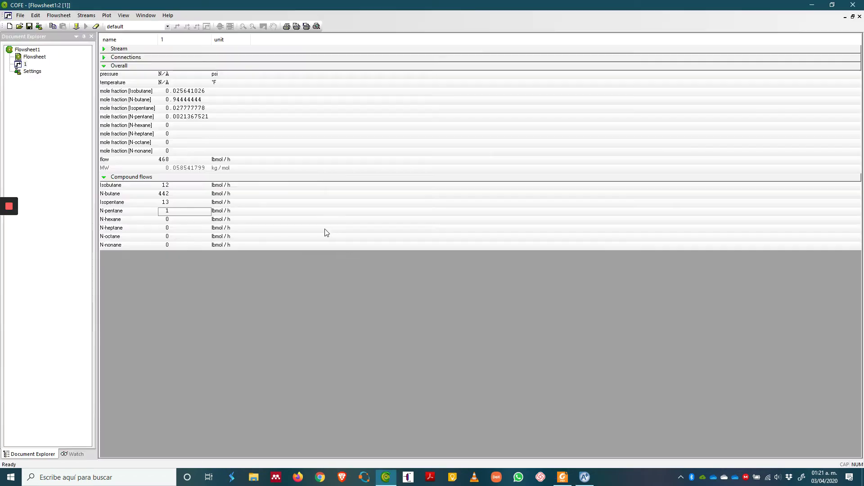
left_click(165, 86)
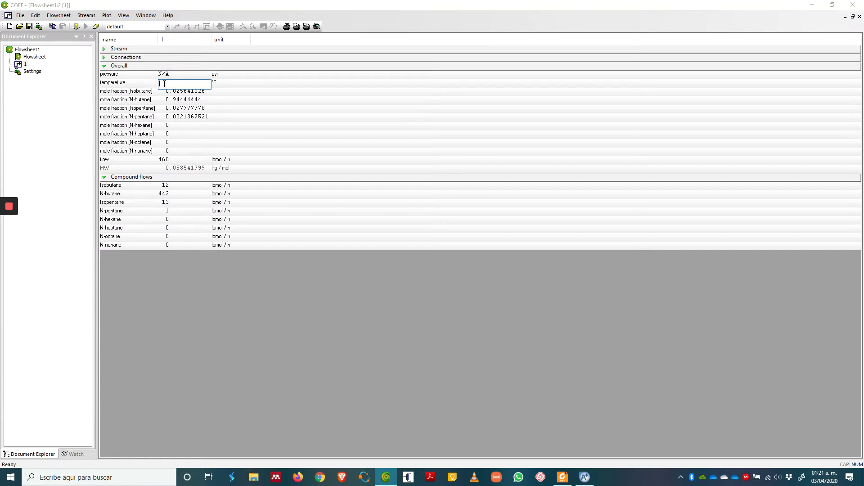
key("Return")
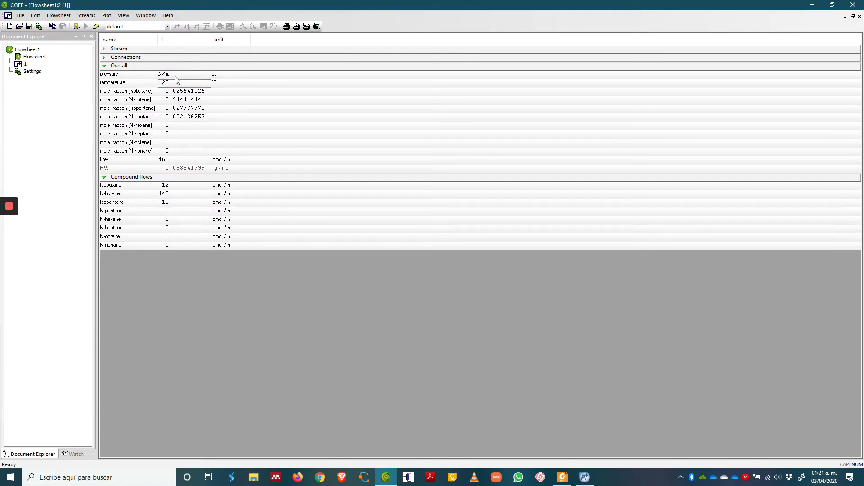
Step: Review the algorithm slide in Foxit Reader again and set stream 1's pressure to 15 psi in COFE
key("alt+Tab")
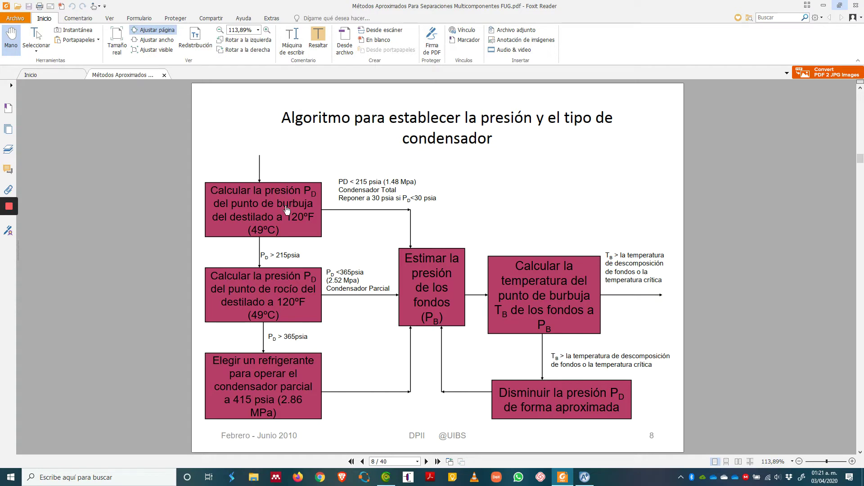
key("alt+Tab")
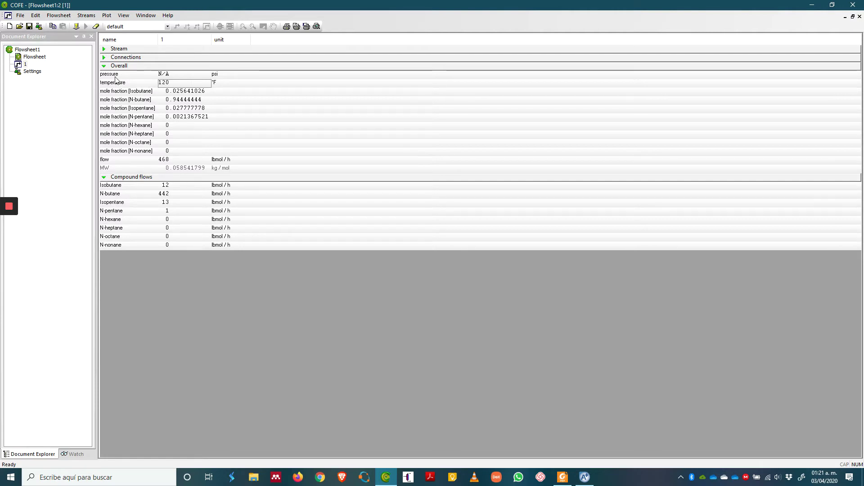
left_click(180, 77)
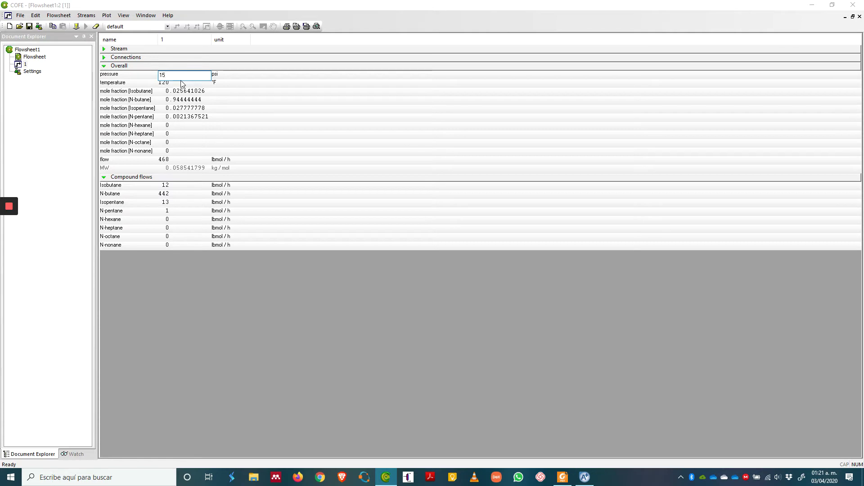
type("15")
key("Return")
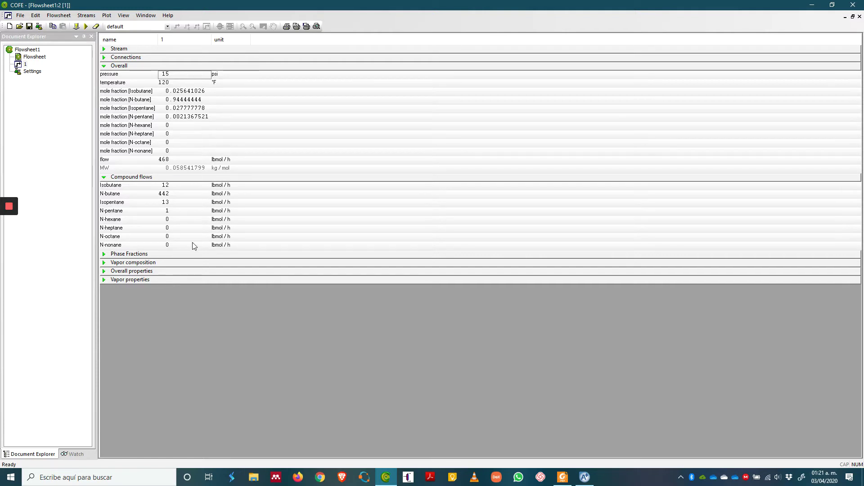
Step: Expand the phase fractions and, after rechecking the algorithm slide, flash stream 1 to a molar vapor fraction of 0 at its current temperature
left_click(104, 255)
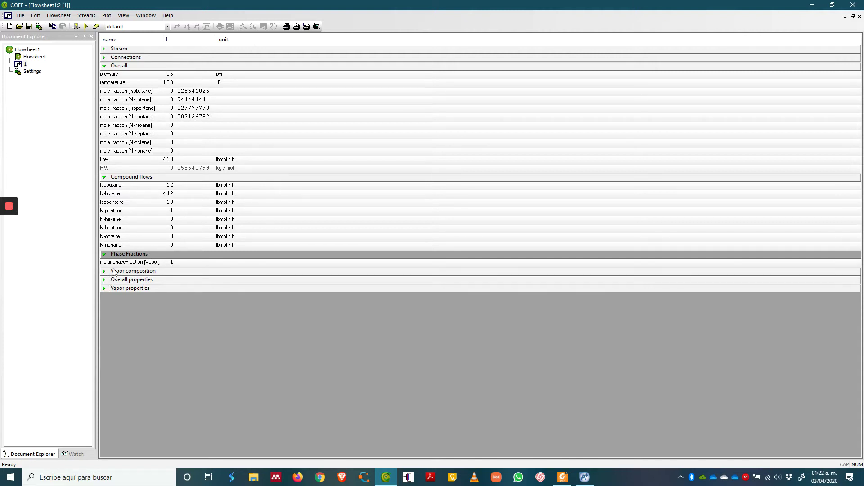
double_click(172, 264)
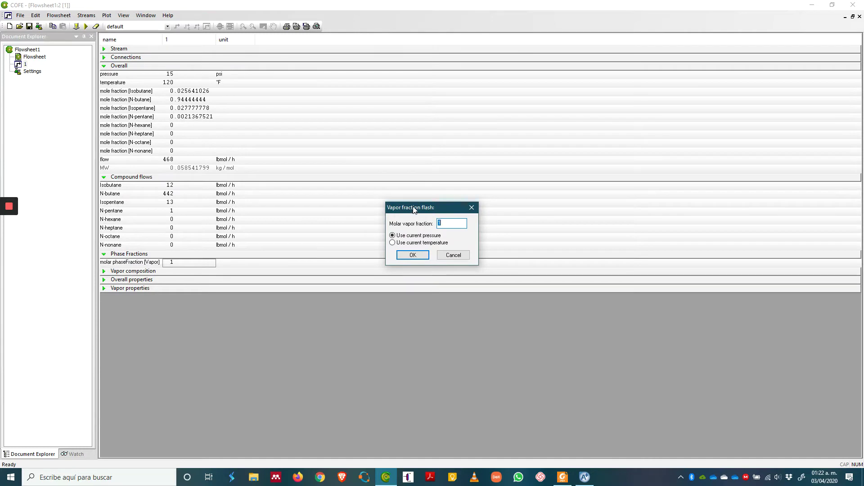
left_click_drag(415, 210, 293, 92)
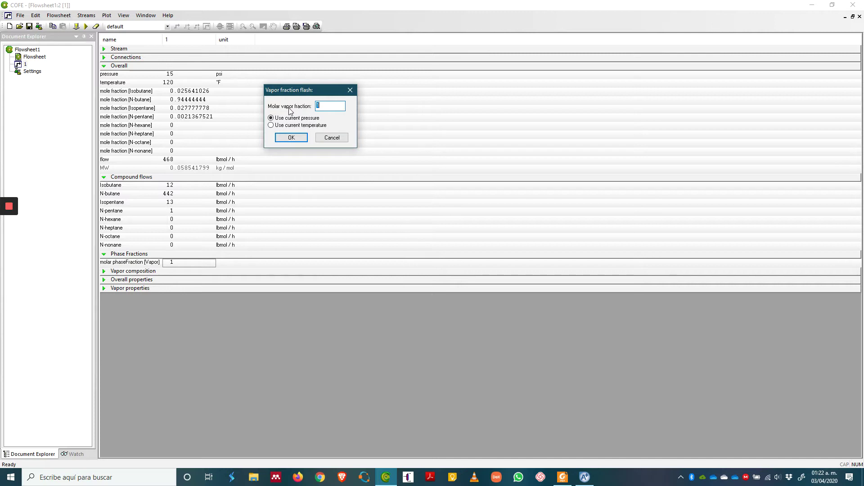
left_click(339, 106)
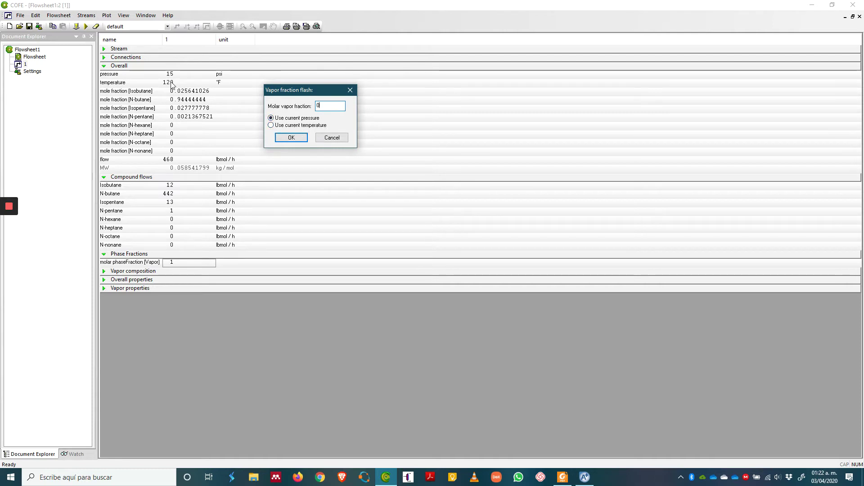
left_click(563, 477)
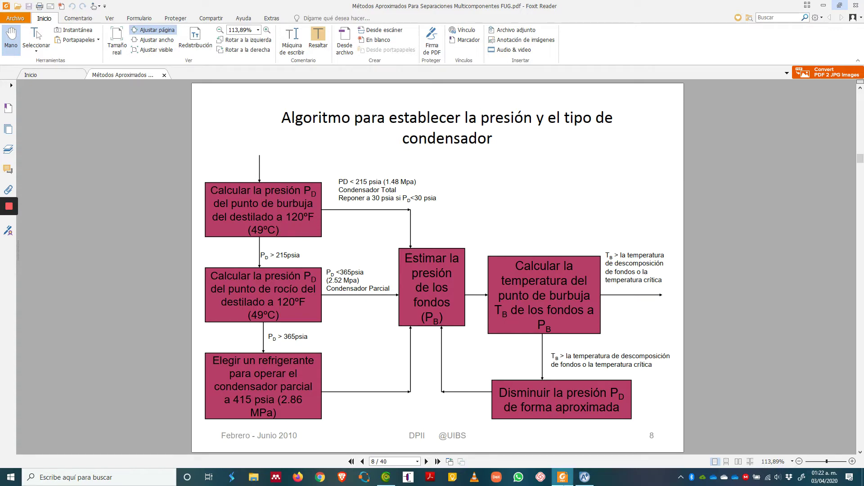
left_click(386, 477)
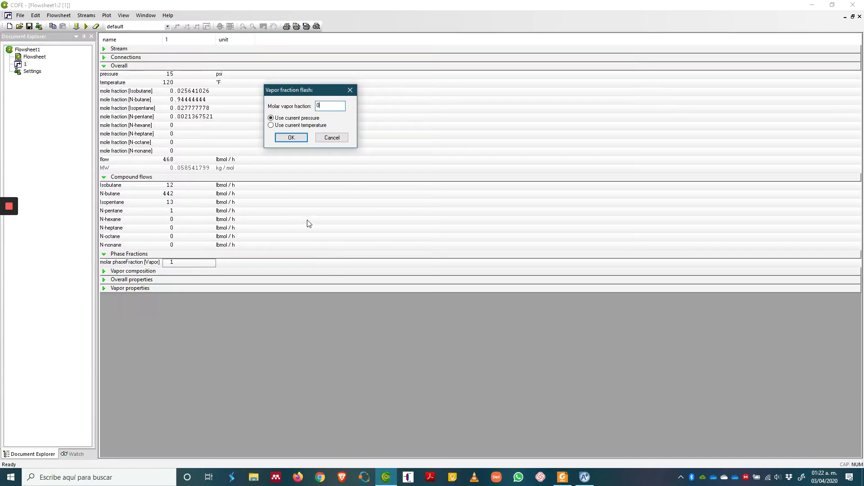
left_click(271, 125)
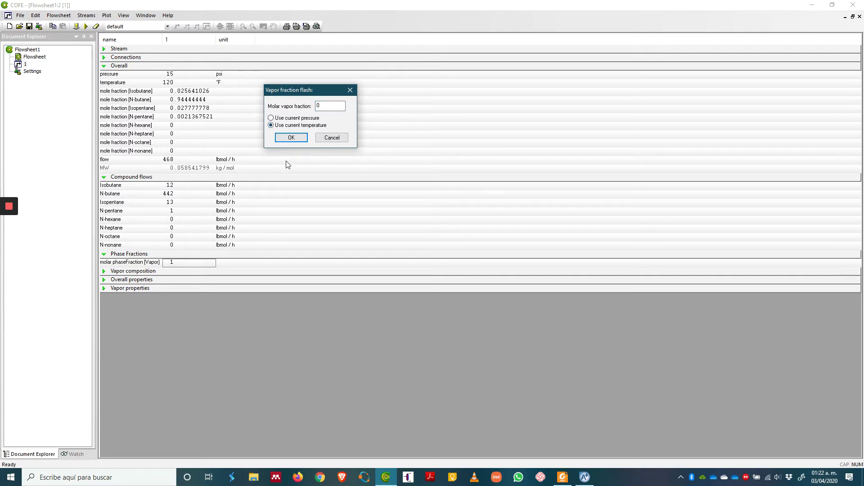
left_click(290, 137)
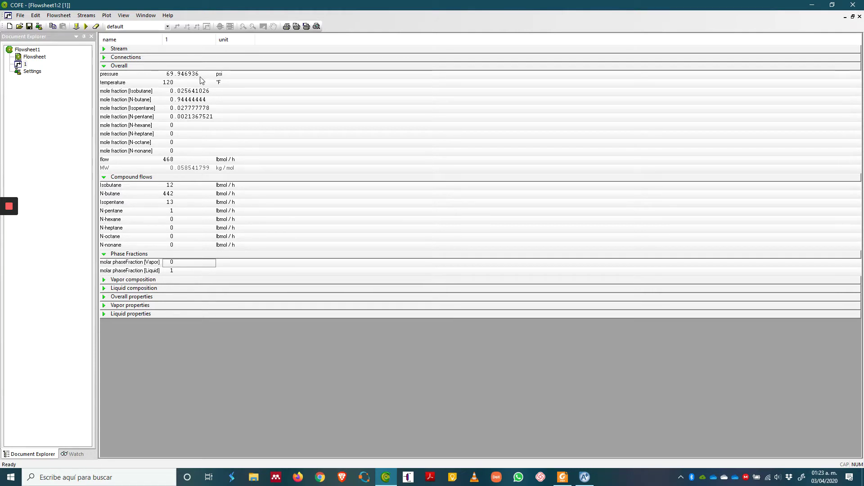
Step: Check the condenser pressure of the DSTWU block in Aspen Plus against the pressure algorithm slide in Foxit Reader
left_click(584, 477)
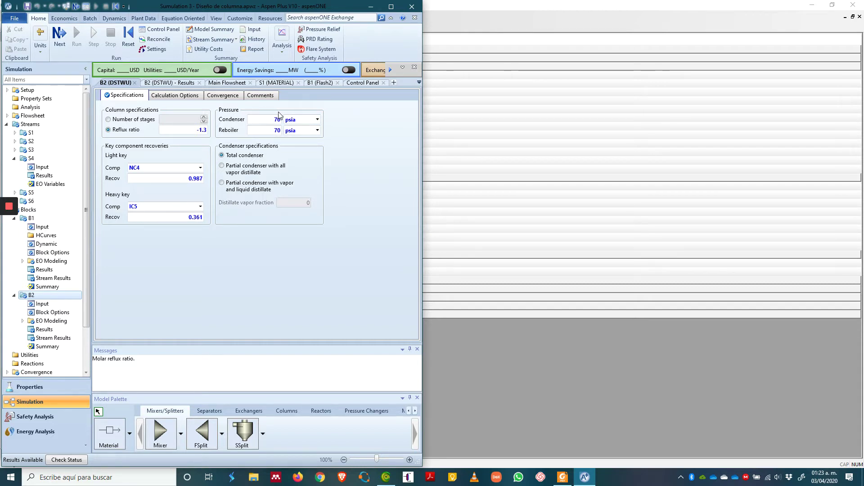
left_click(566, 481)
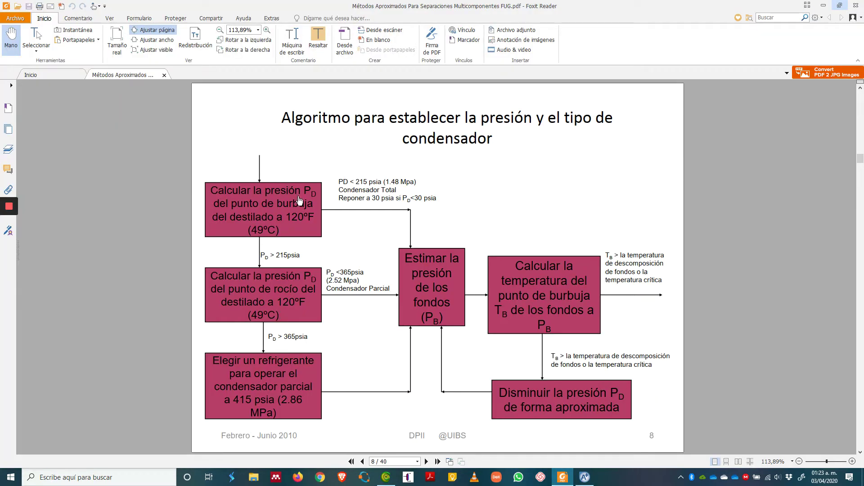
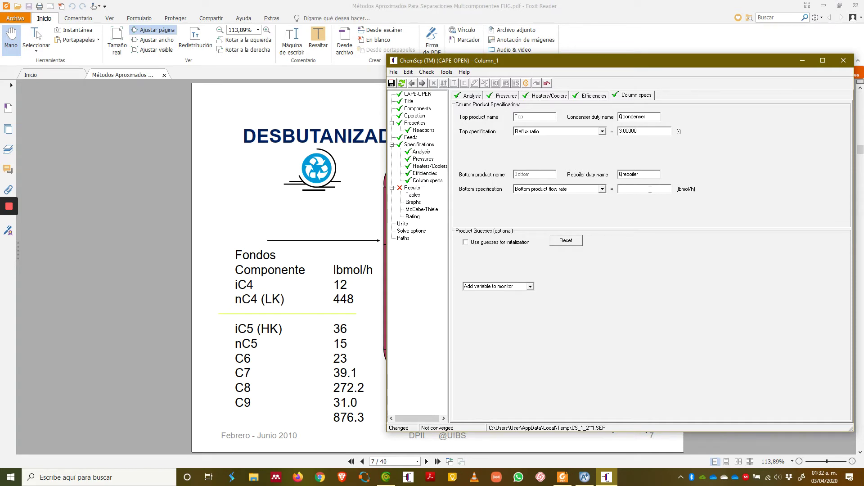
Step: Specify a bottom product flow rate of 408.3 lbmol/h for Column_1, save the column configuration and close ChemSep
left_click(650, 189)
type("408.3")
key("Return")
left_click(391, 83)
left_click(843, 60)
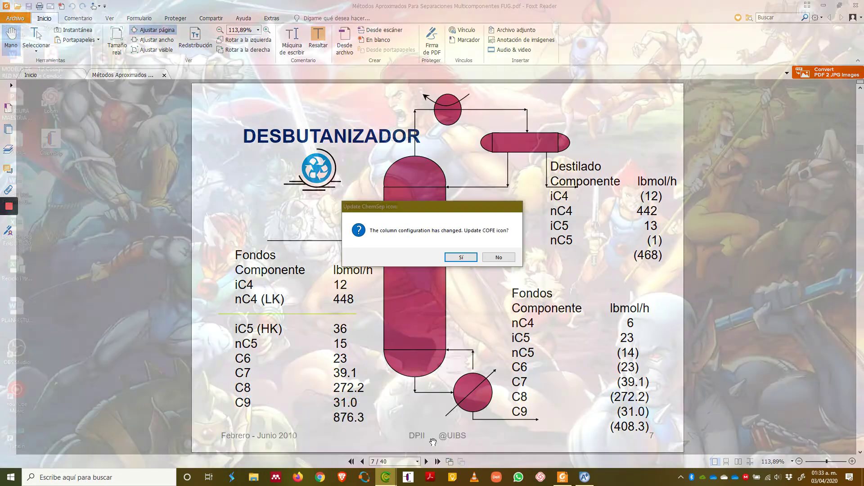
Step: Switch to COFE, accept the column icon update and close the Column_1 unit operation dialog
left_click(433, 442)
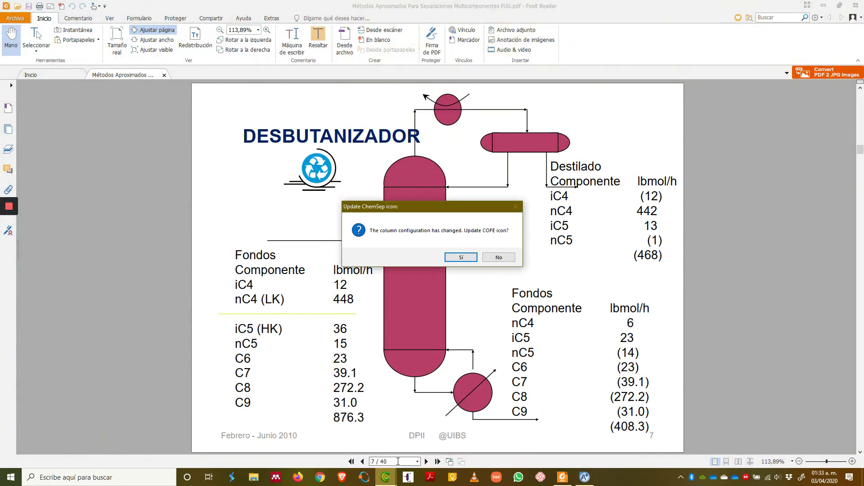
mouse_move(385, 477)
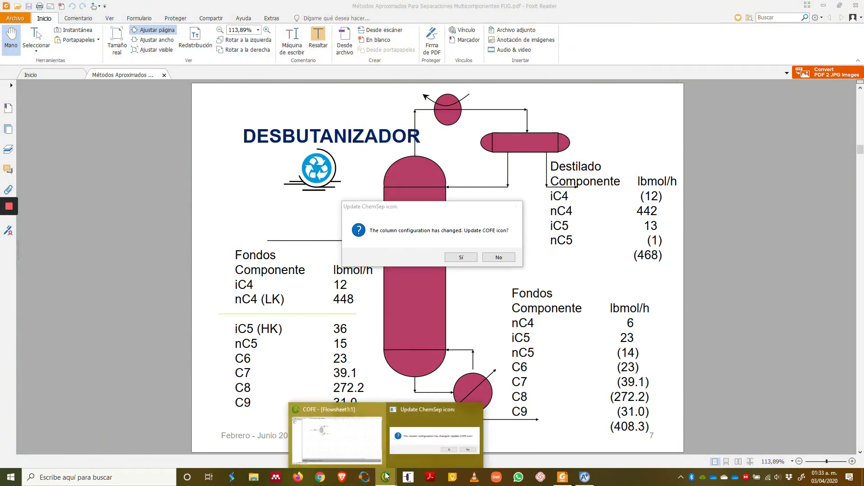
left_click(351, 443)
left_click(386, 477)
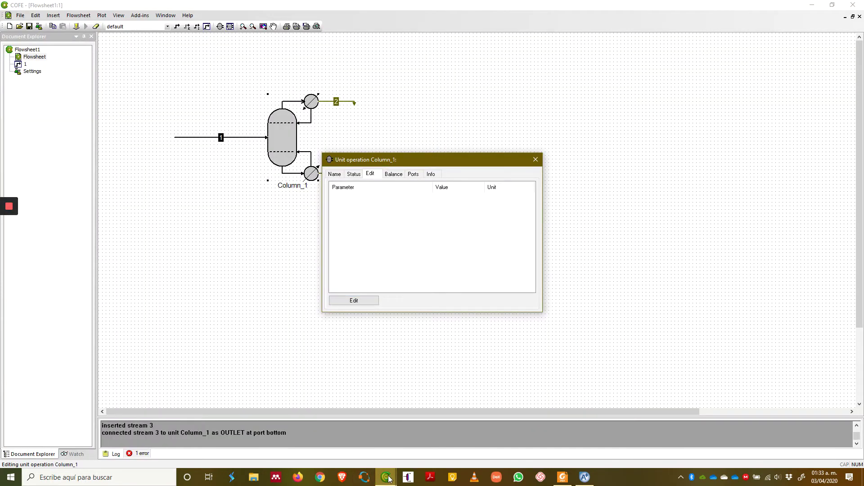
left_click(423, 448)
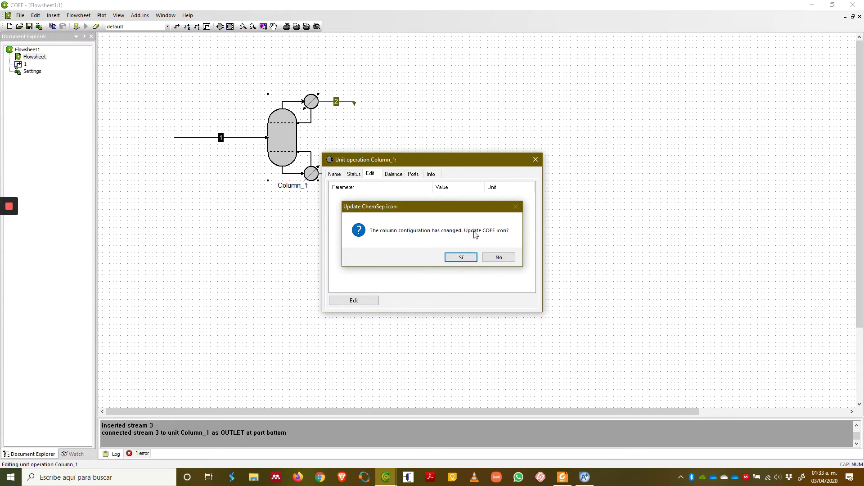
left_click(468, 257)
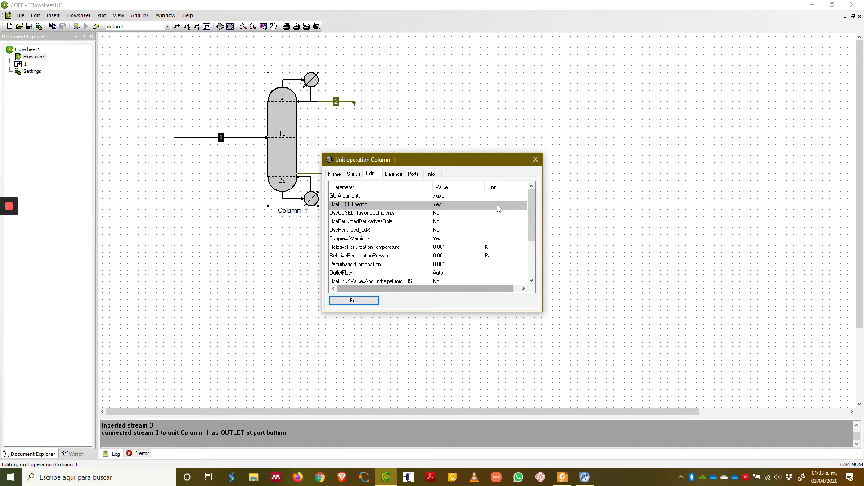
left_click(535, 159)
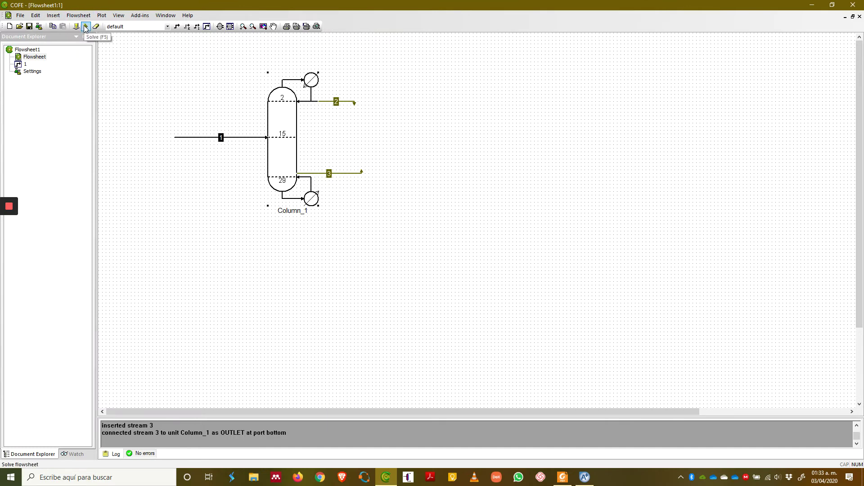
Step: Solve the flowsheet, enlarge the message log and inspect the solution status of Column_1
left_click(85, 27)
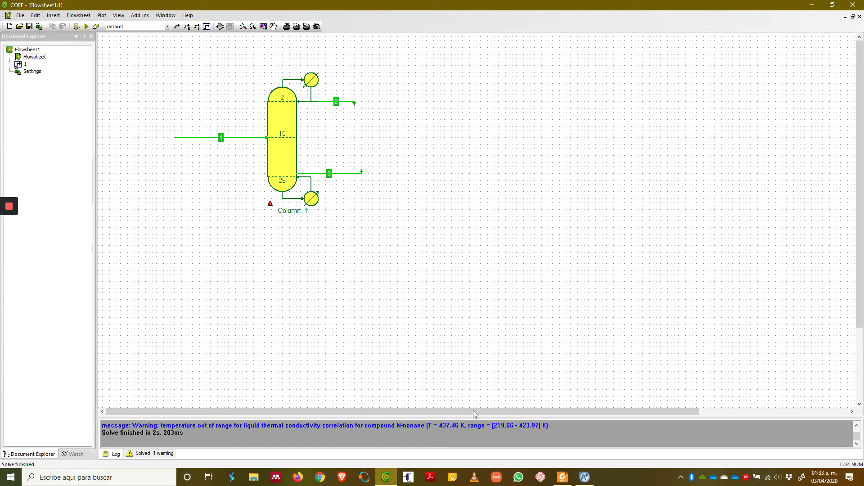
left_click_drag(486, 418, 488, 321)
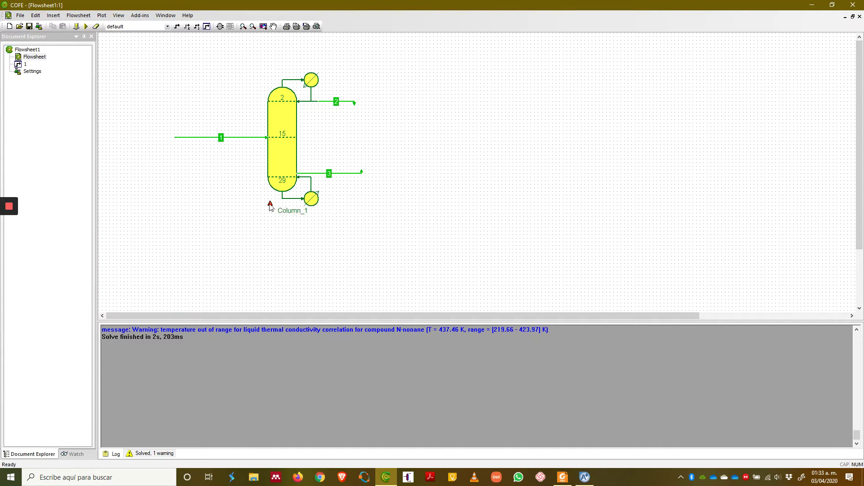
mouse_move(271, 205)
mouse_move(287, 134)
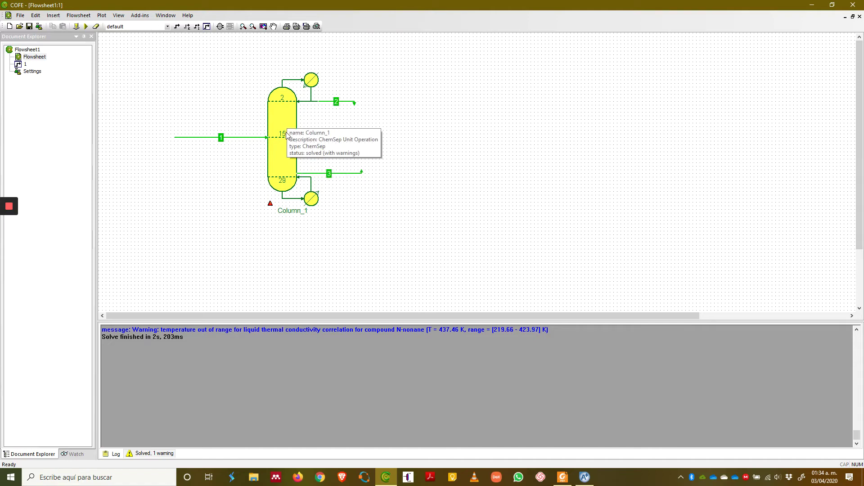
Step: Examine the calculated temperature profile among Column_1's unit operation parameters
double_click(283, 115)
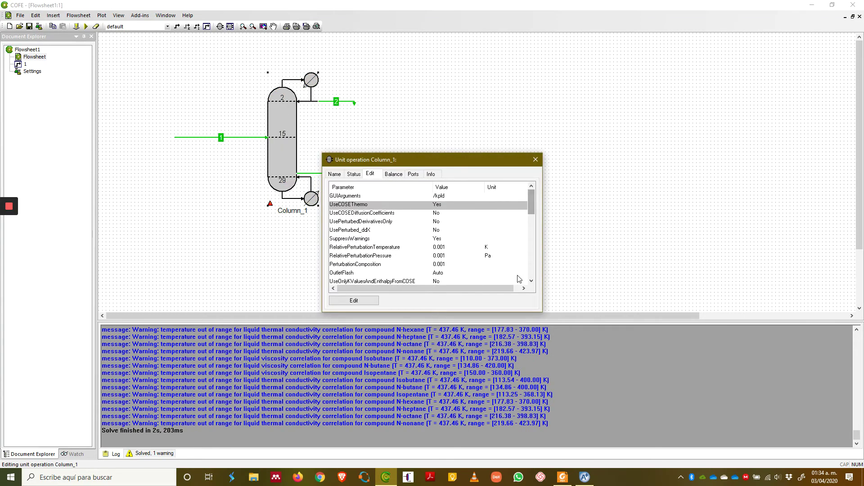
left_click(531, 282)
left_click(531, 281)
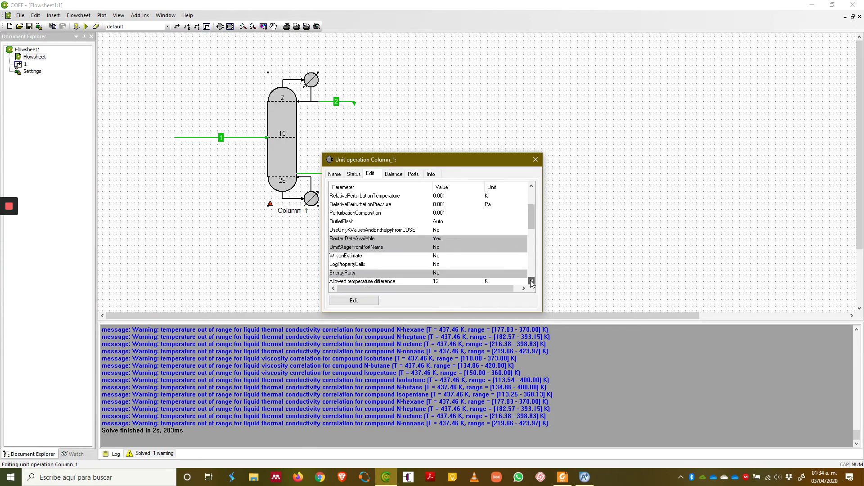
left_click(531, 281)
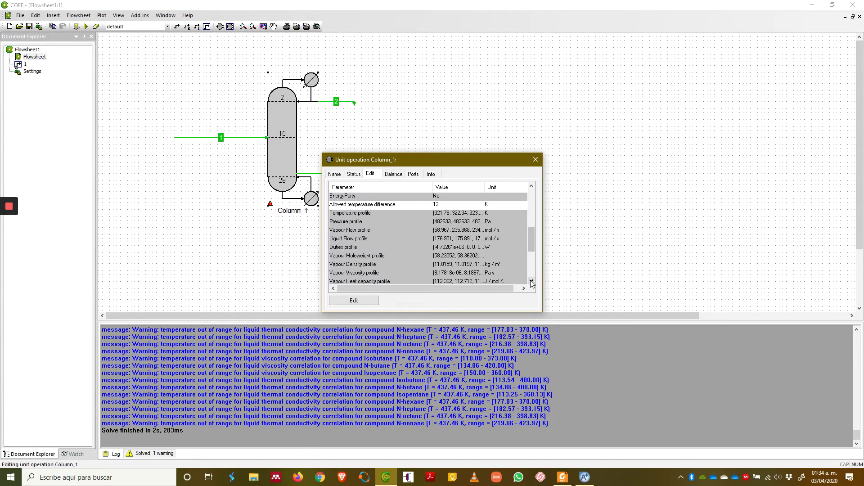
left_click(531, 281)
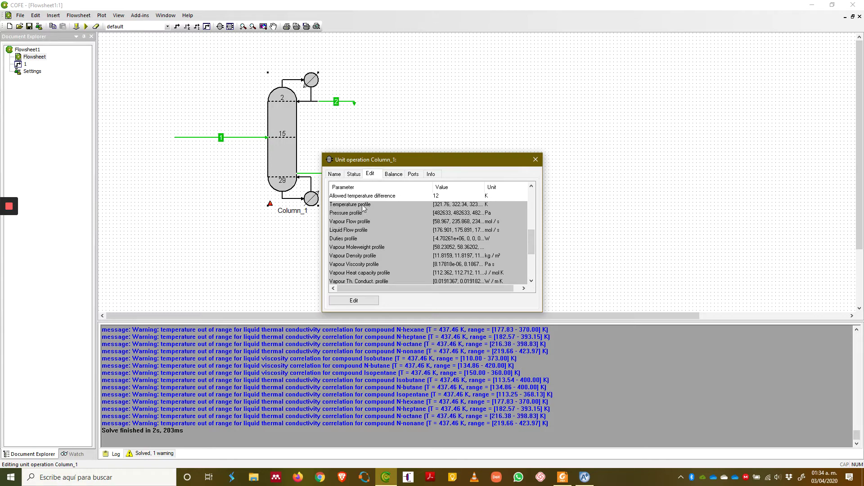
left_click(459, 206)
scroll(513, 237, "down", 6)
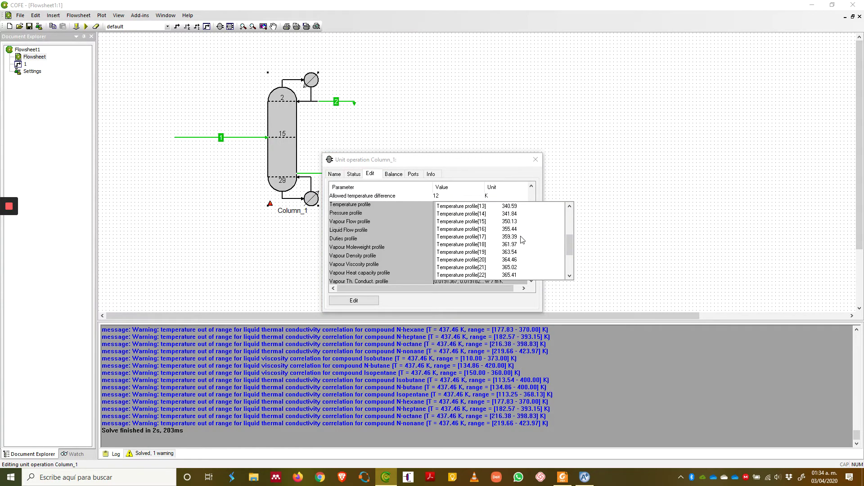
scroll(522, 240, "up", 6)
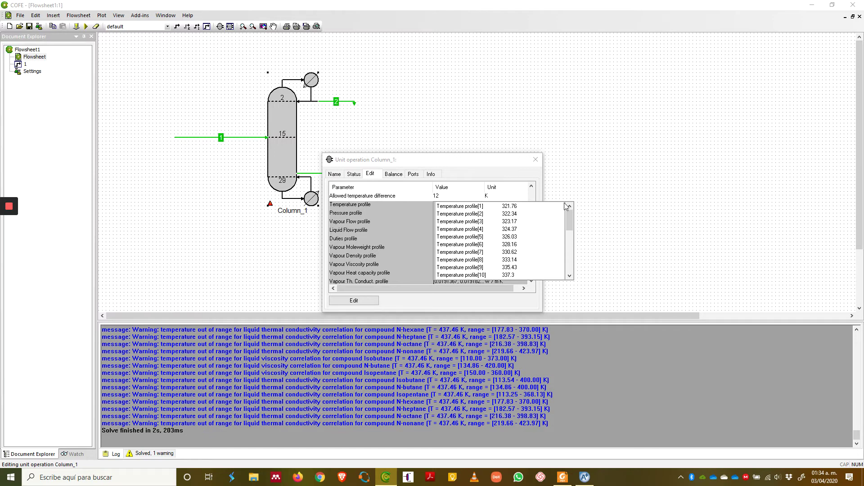
left_click(580, 177)
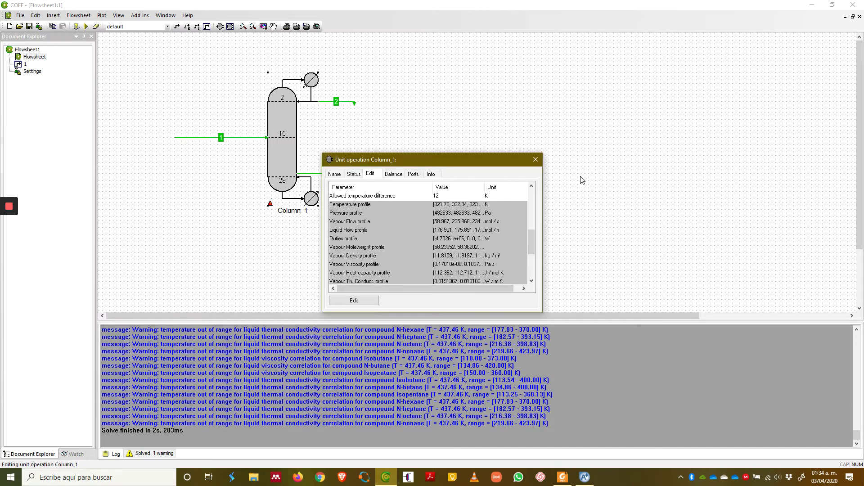
Step: Open Column_1 in ChemSep and review the streams results table
left_click(364, 301)
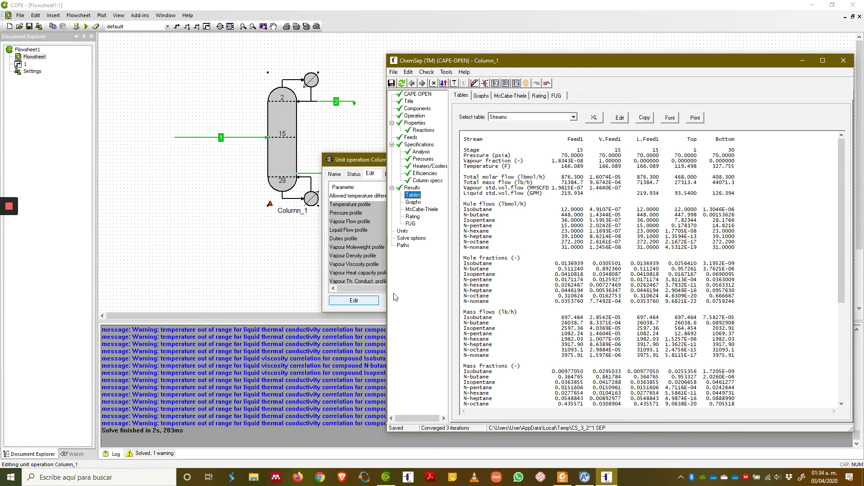
left_click_drag(572, 66, 449, 30)
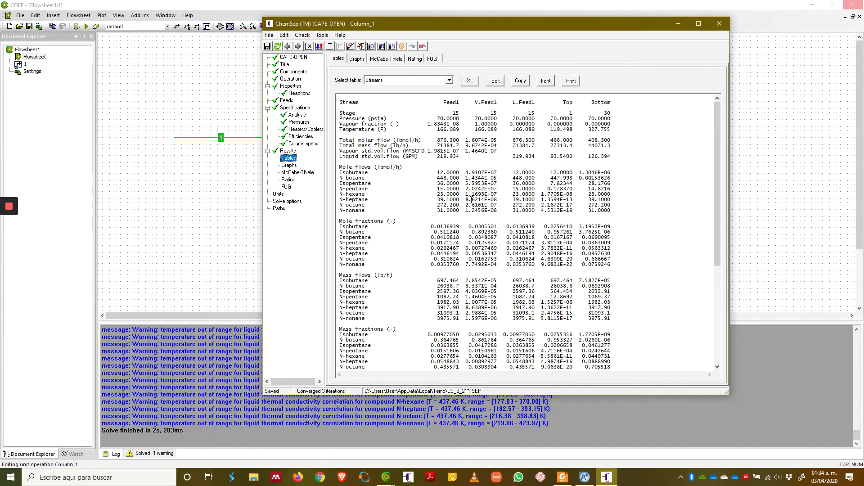
scroll(470, 199, "down", 4)
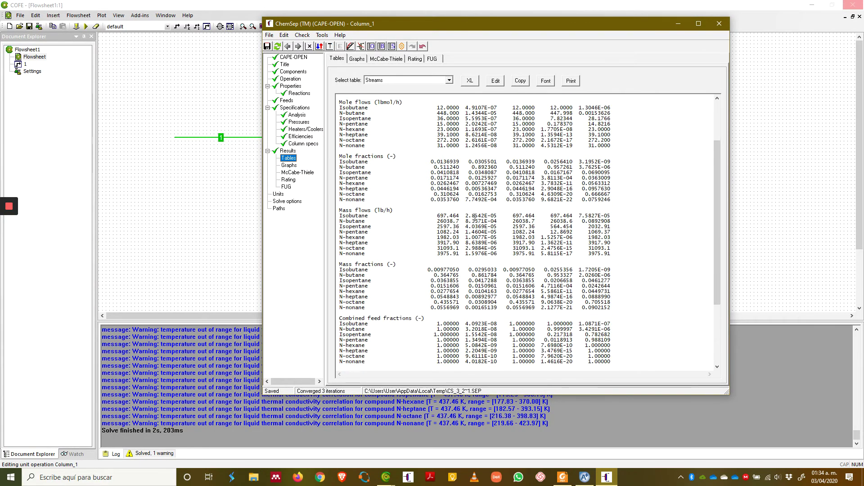
scroll(475, 218, "up", 4)
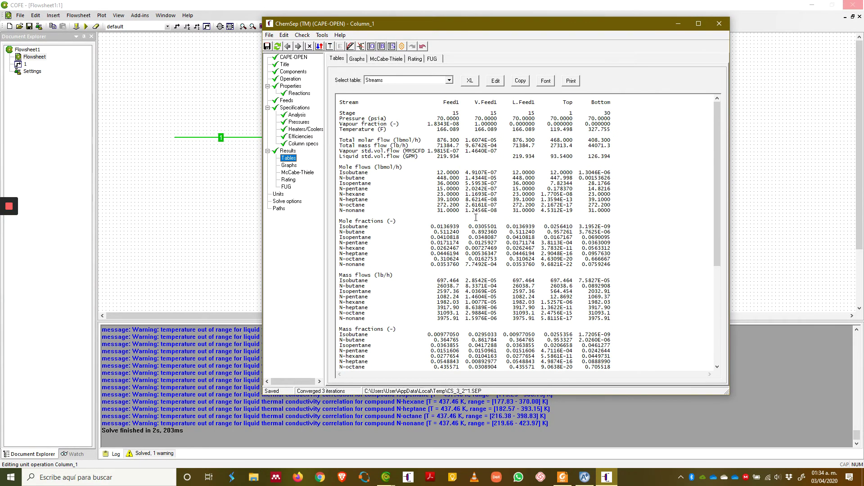
Step: Review the table of temperature, pressure and flow profiles for the column stages
left_click(449, 81)
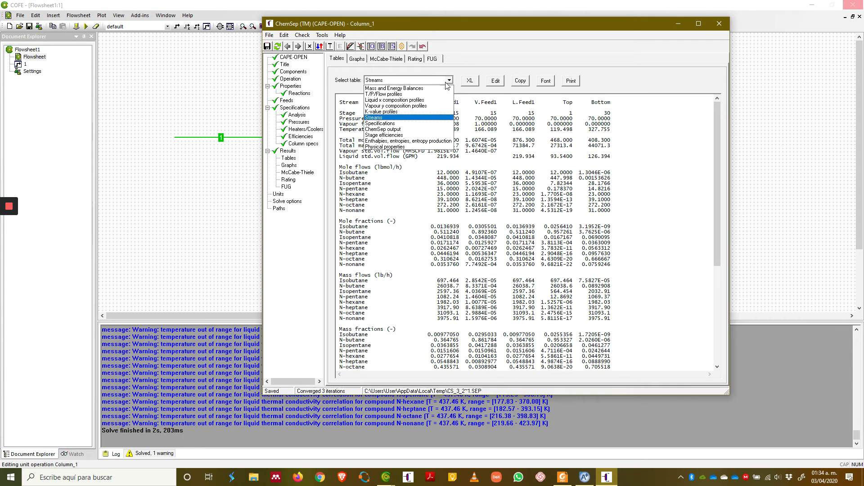
left_click(415, 94)
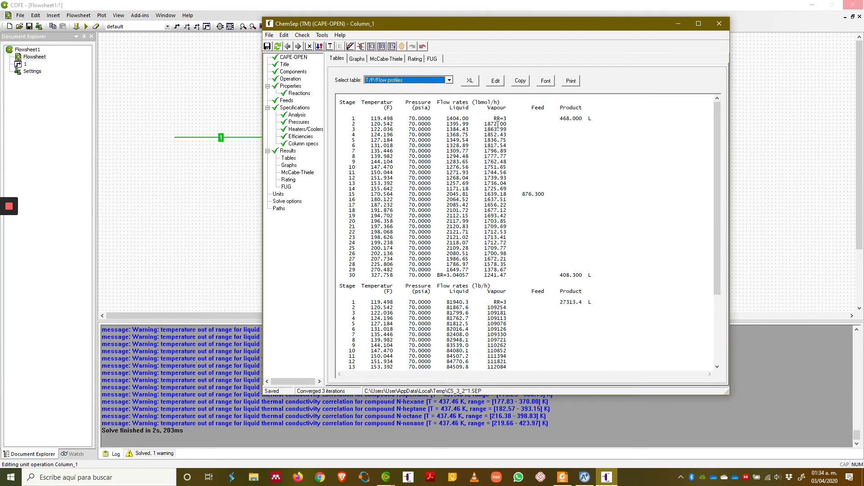
scroll(550, 216, "down", 3)
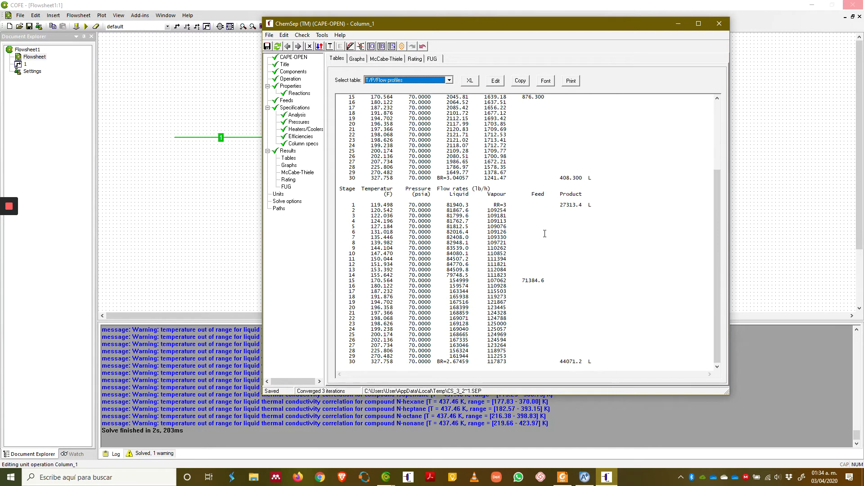
Step: Review the liquid x and vapour y composition profile tables of the column
left_click(449, 81)
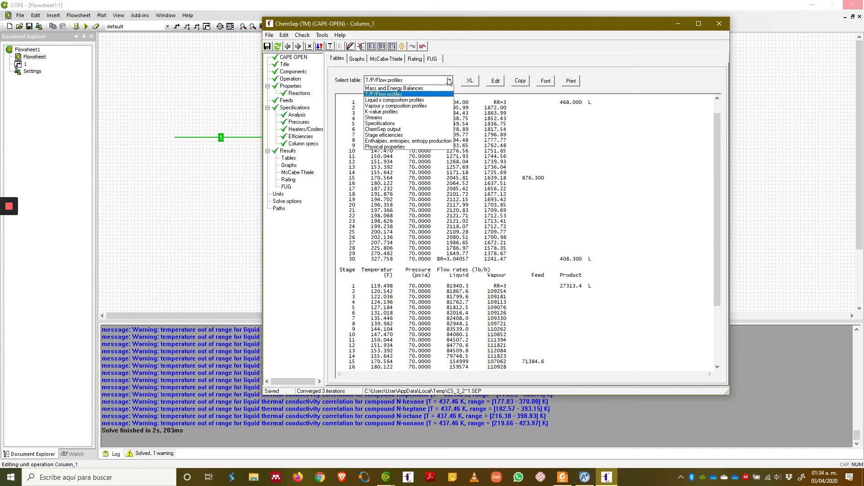
left_click(434, 101)
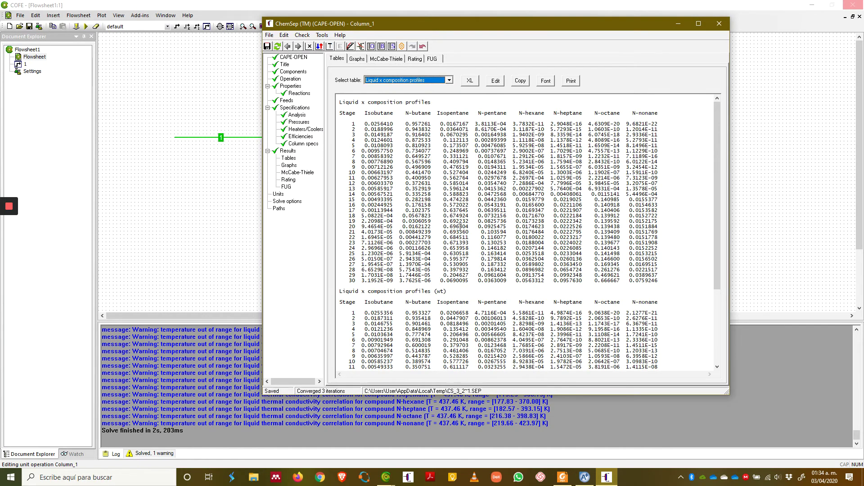
left_click(448, 80)
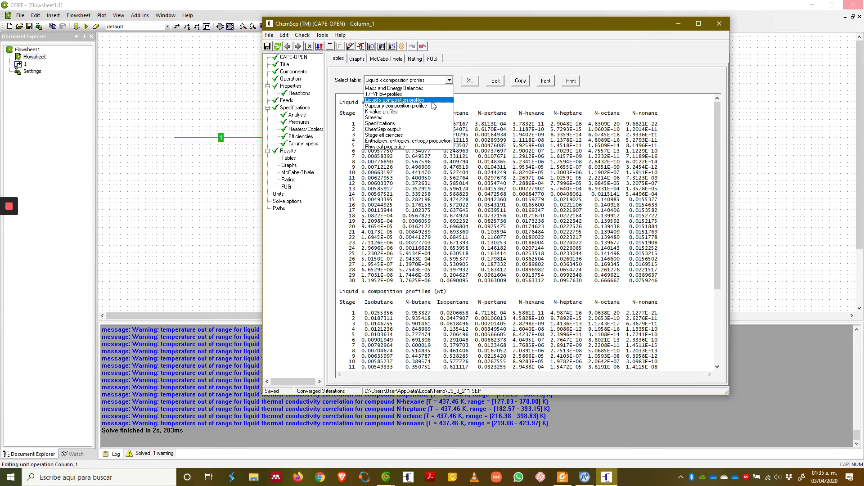
left_click(431, 106)
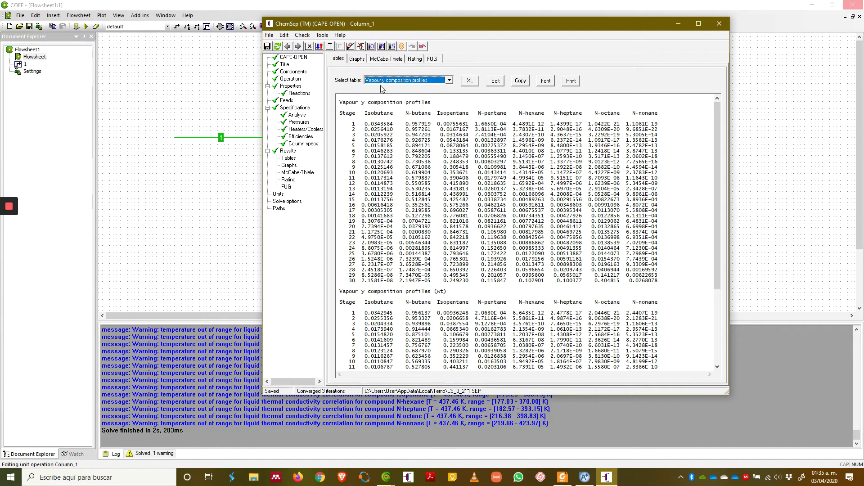
Step: Review the column's graphs of liquid phase composition profiles and K-value profiles
left_click(361, 61)
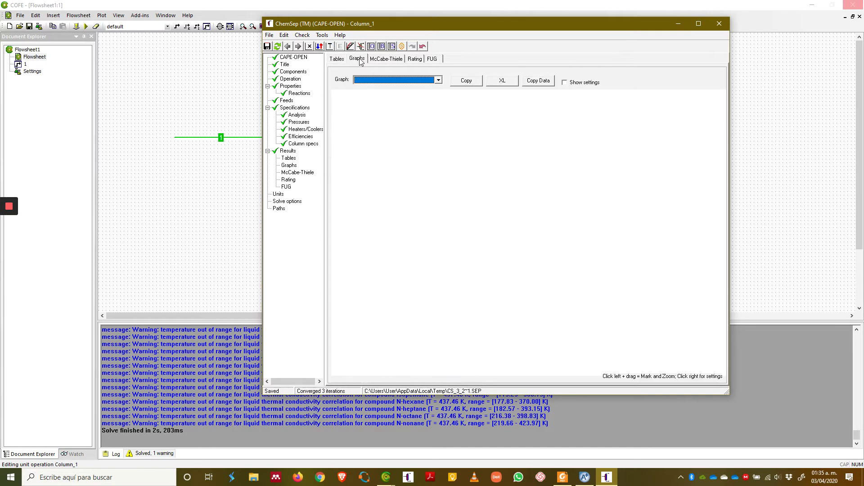
left_click(440, 81)
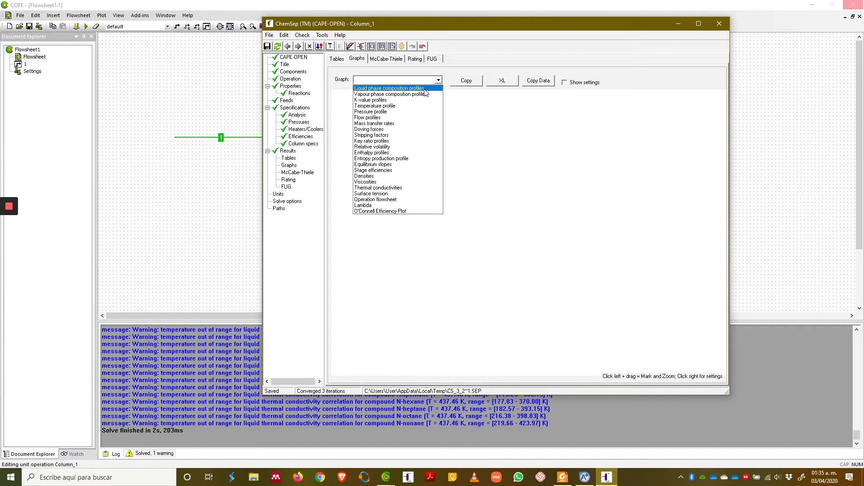
left_click(424, 89)
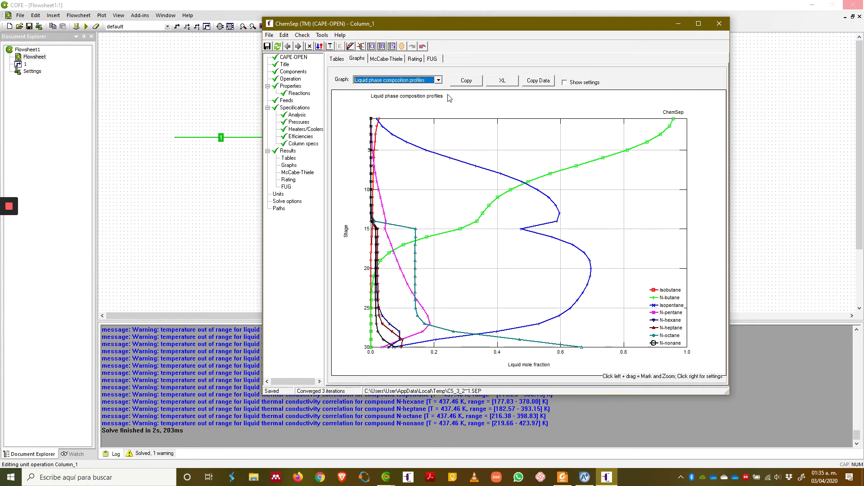
left_click(438, 80)
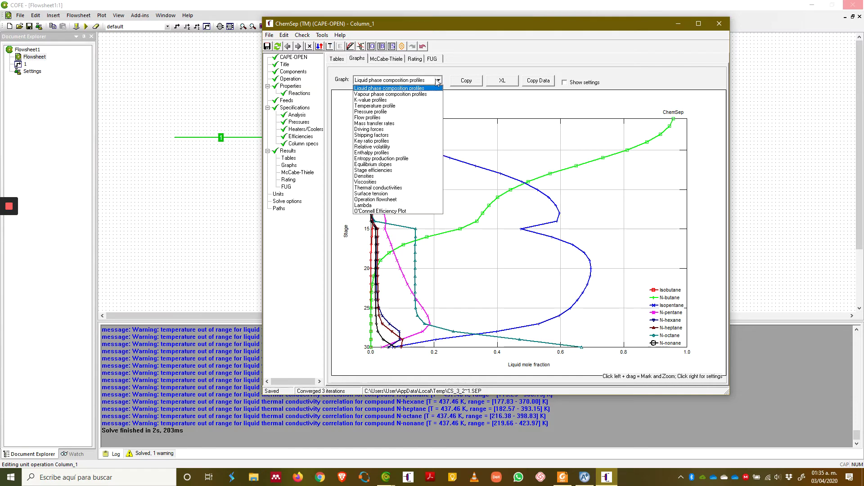
left_click(400, 101)
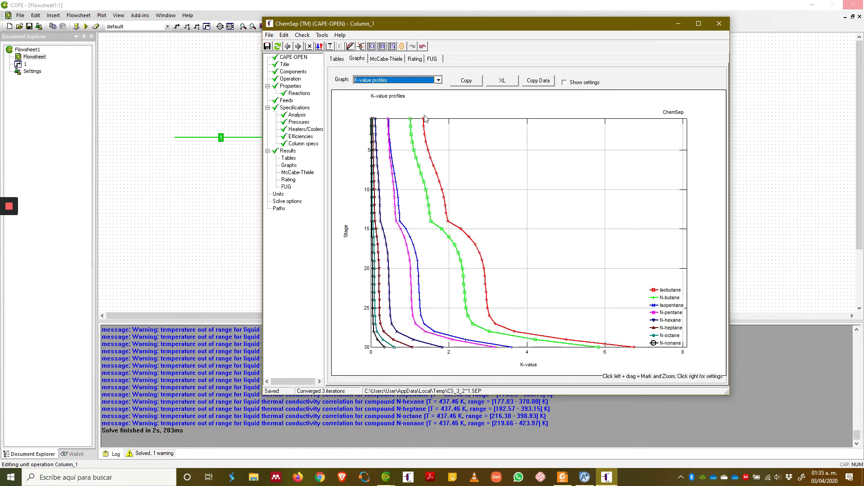
Step: Review the column's temperature profile graph and its vapour and liquid flow profiles graph
left_click(438, 81)
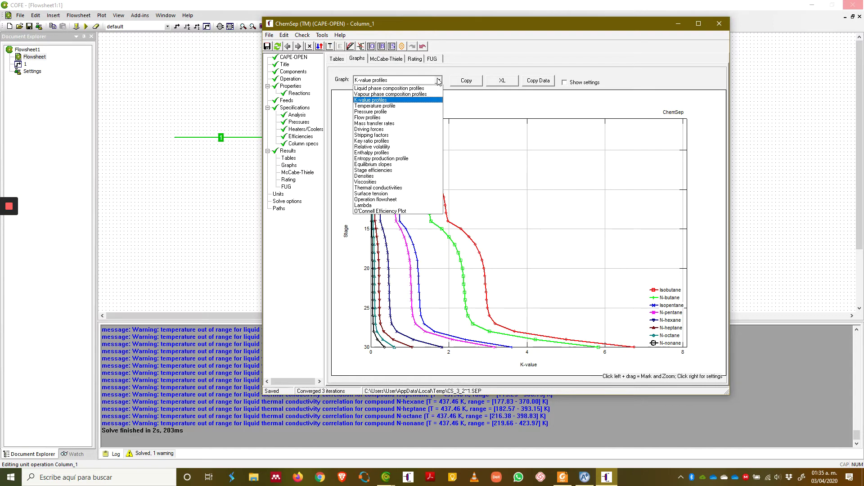
left_click(410, 106)
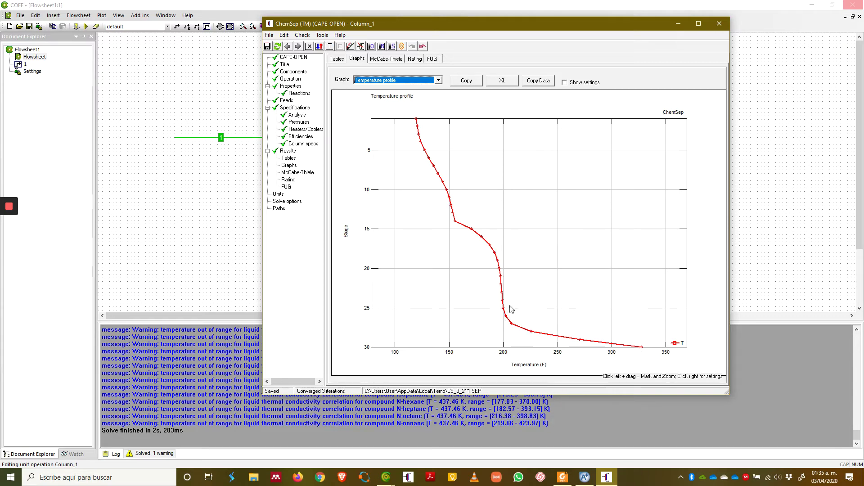
left_click(438, 80)
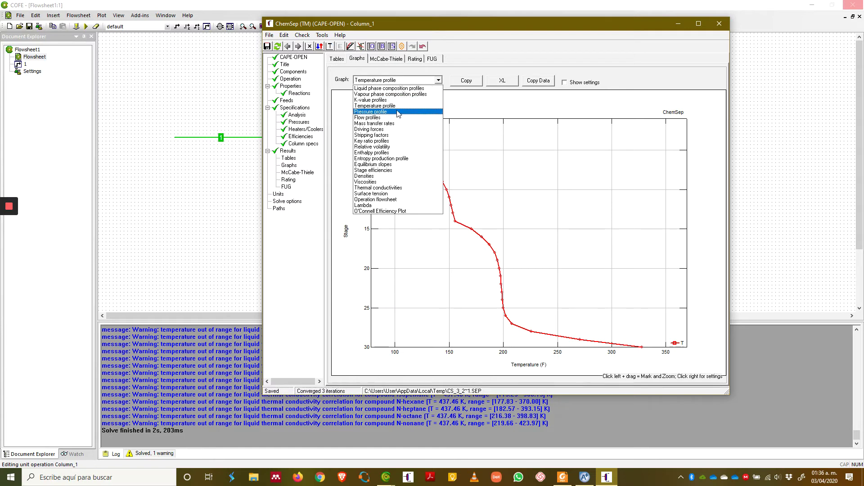
left_click(390, 118)
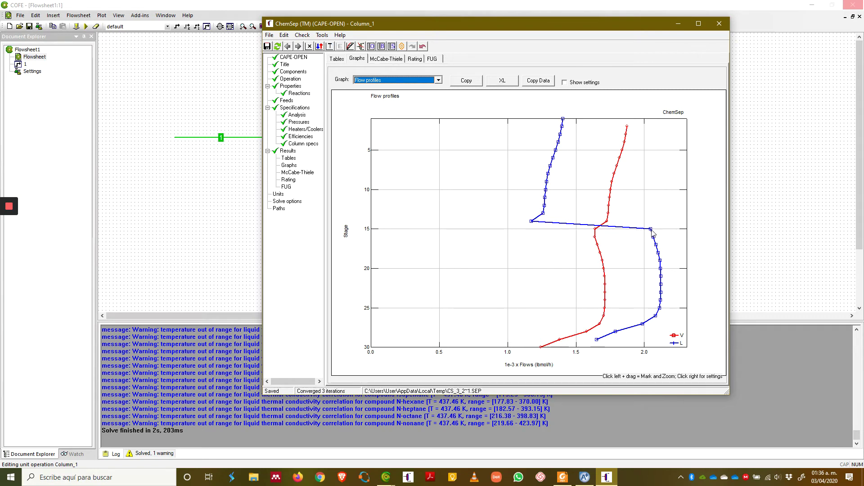
Step: Plot the McCabe-Thiele diagram with user selected key components, using Isopentane as the heavy key
left_click(391, 62)
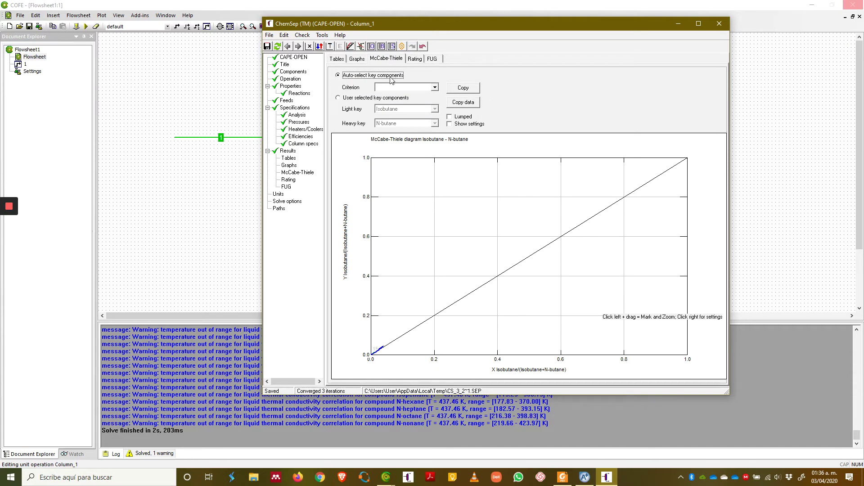
left_click(338, 98)
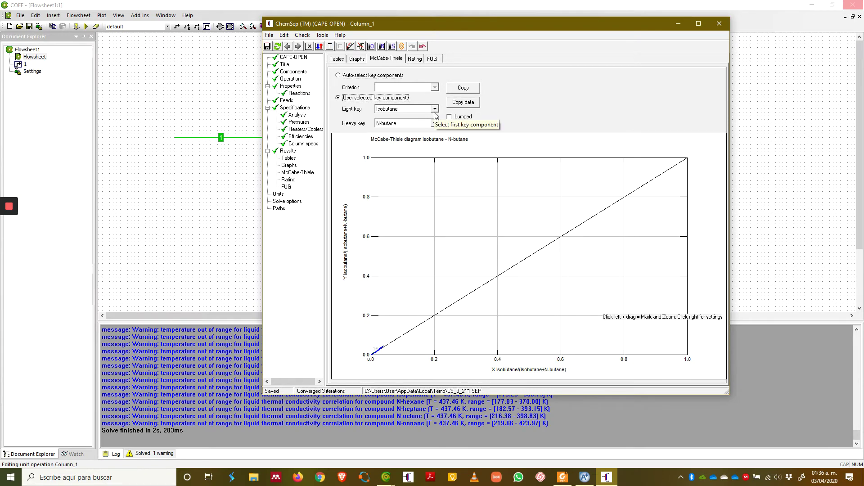
left_click(435, 110)
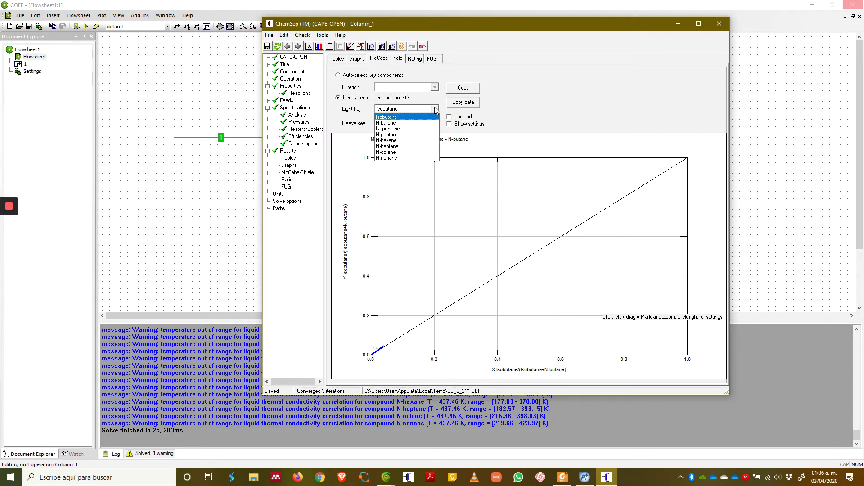
left_click(415, 123)
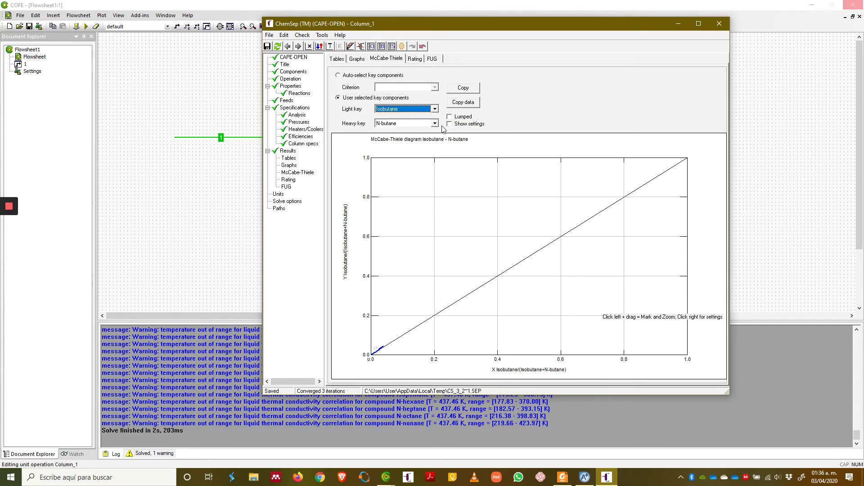
left_click(435, 124)
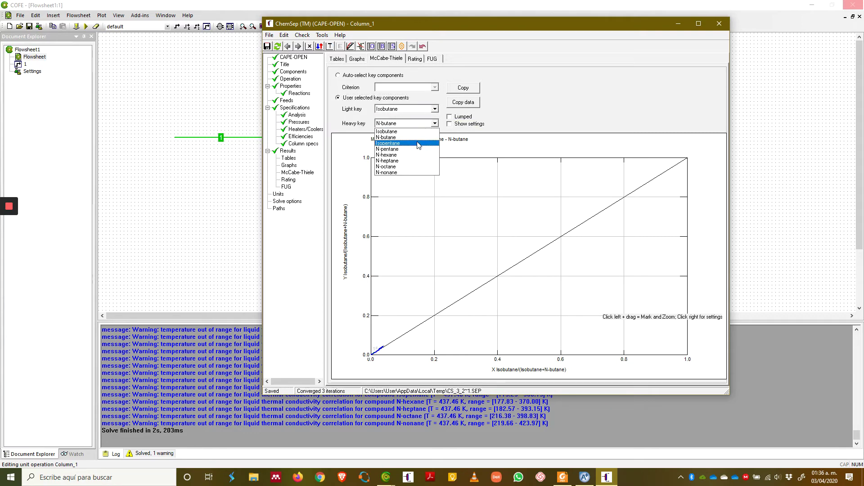
left_click(418, 144)
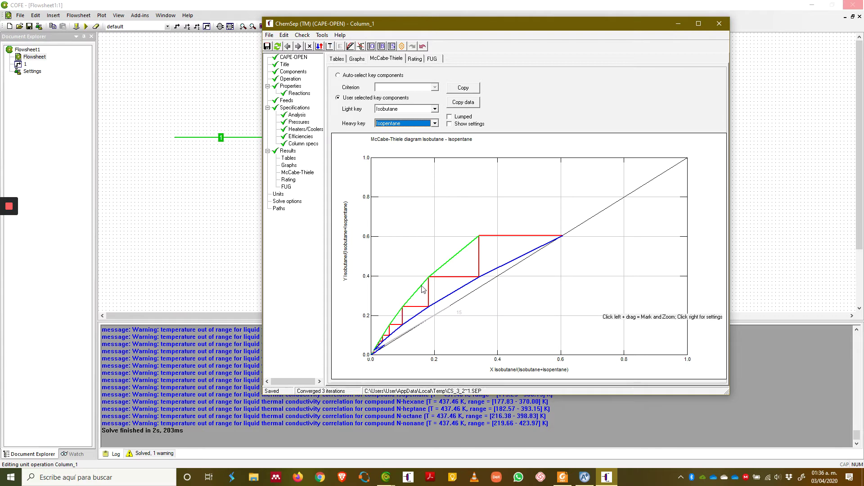
Step: Check the key components on the PDF's debutanizer slide, then make the McCabe-Thiele diagram in ChemSep lumped with N-butane as light key
left_click(563, 477)
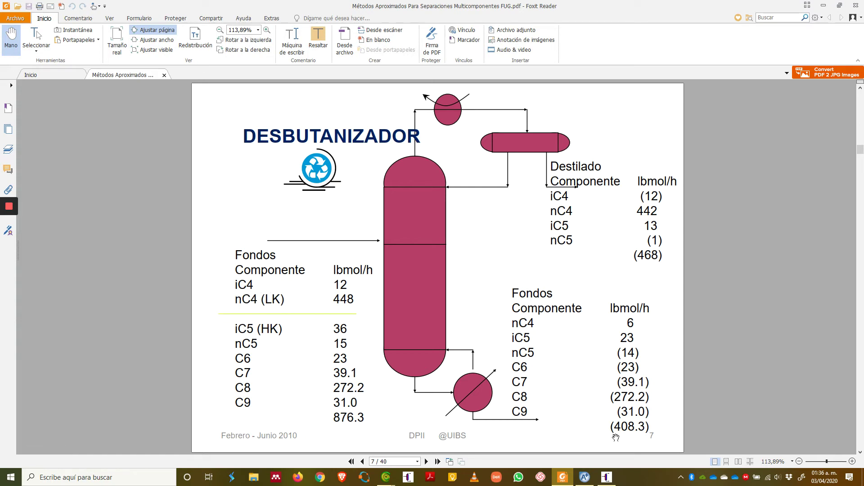
left_click(606, 479)
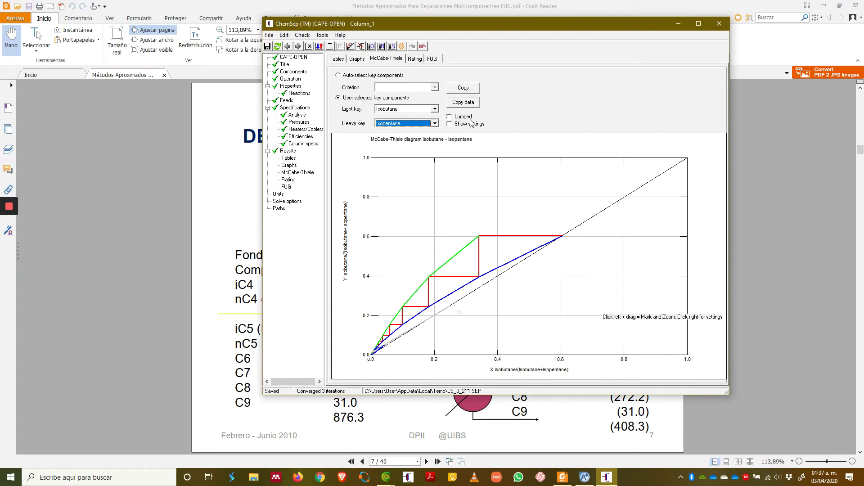
left_click(449, 117)
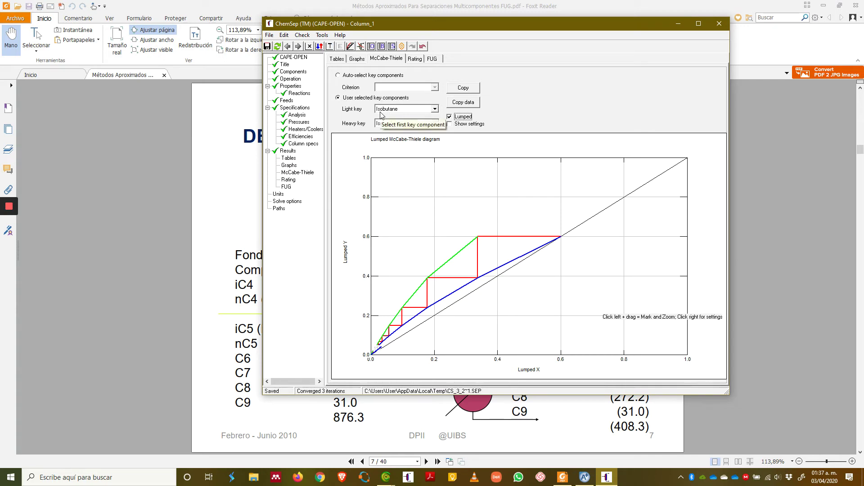
left_click(434, 109)
left_click(411, 122)
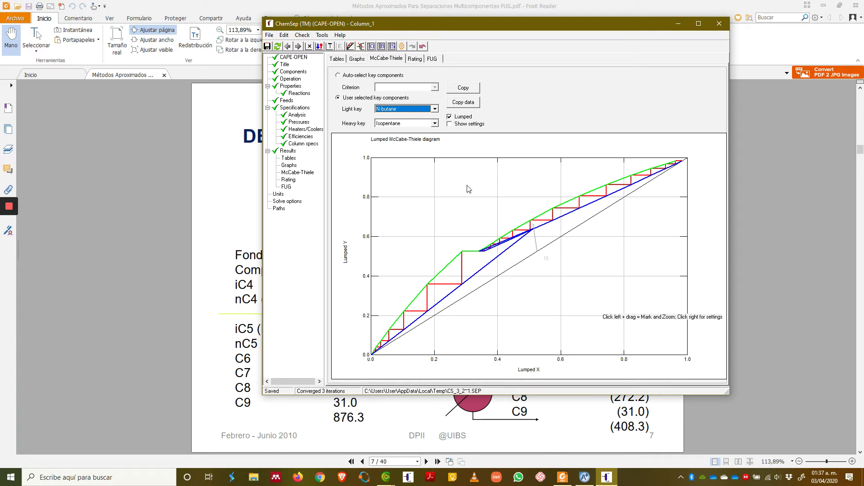
Step: Review the Fenske-Underwood-Gilliland algorithm slide in the PDF, then return to ChemSep and open the column's FUG analysis
left_click(563, 477)
scroll(536, 349, "up", 1)
scroll(536, 350, "up", 3)
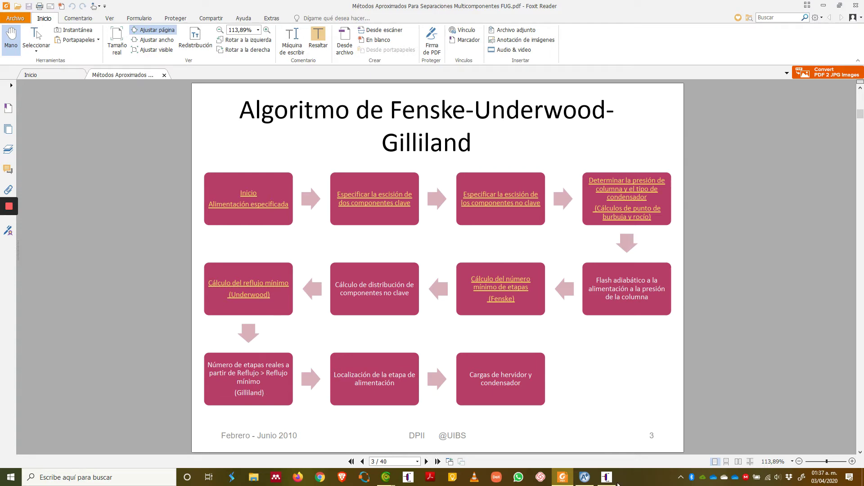
left_click(606, 477)
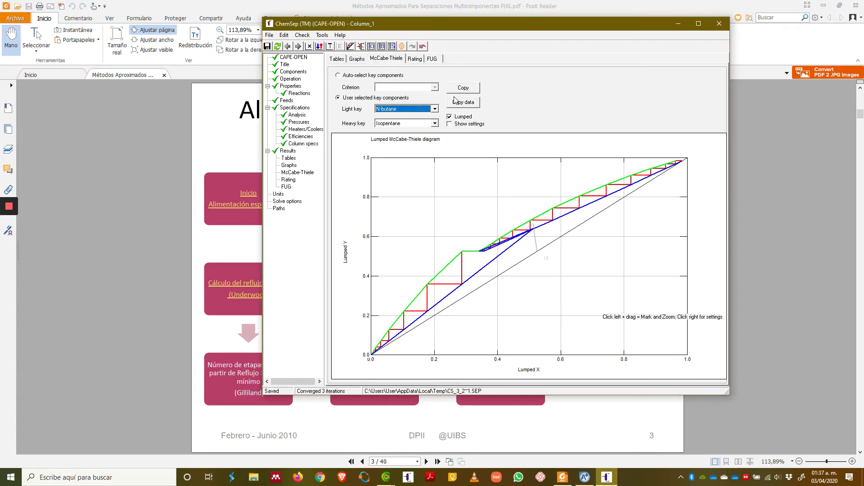
left_click(435, 60)
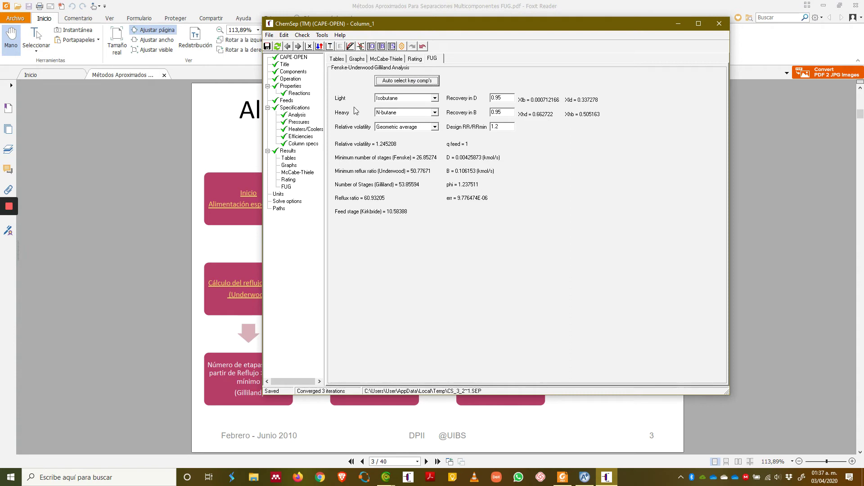
Step: Set the light key of the FUG analysis to N-butane, using its simulated recovery in the top
left_click(436, 100)
left_click(423, 115)
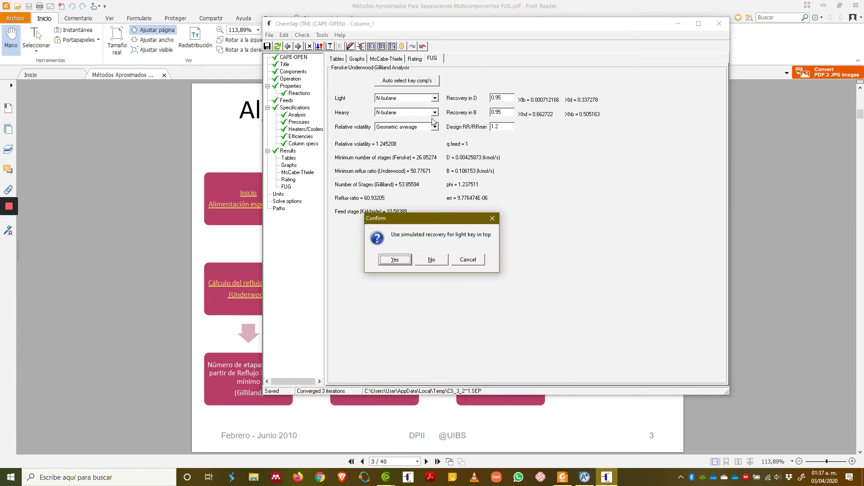
left_click(395, 260)
left_click(426, 260)
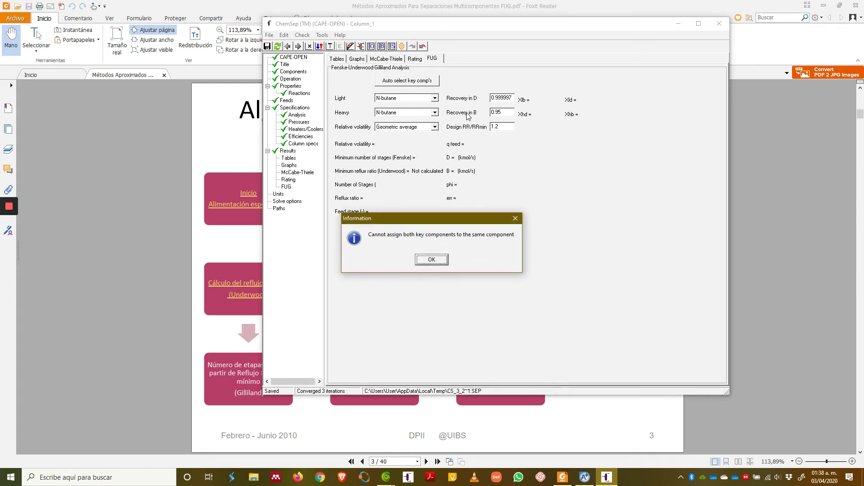
left_click(431, 260)
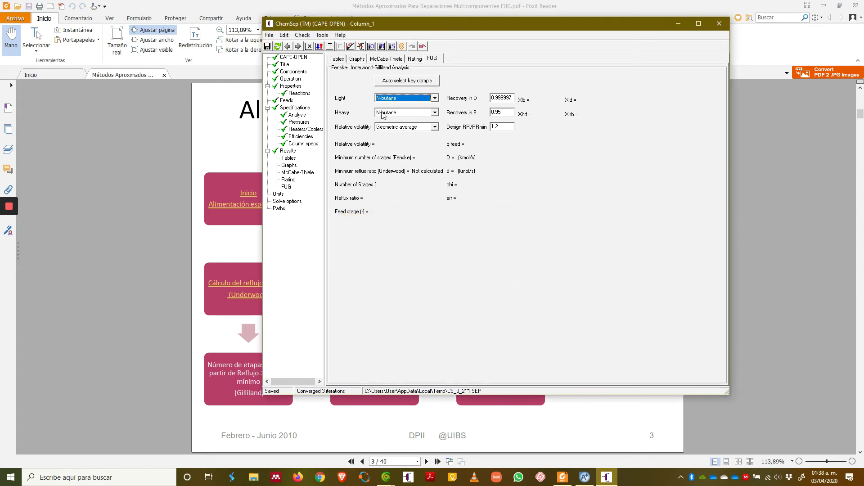
Step: Set the FUG heavy key to Isopentane with its simulated bottoms recovery, and choose Geometric average for the relative volatility
left_click(434, 112)
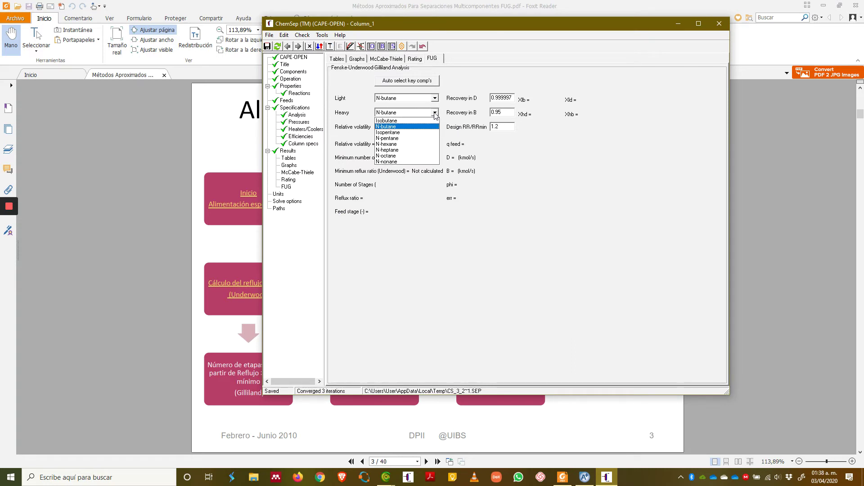
left_click(418, 137)
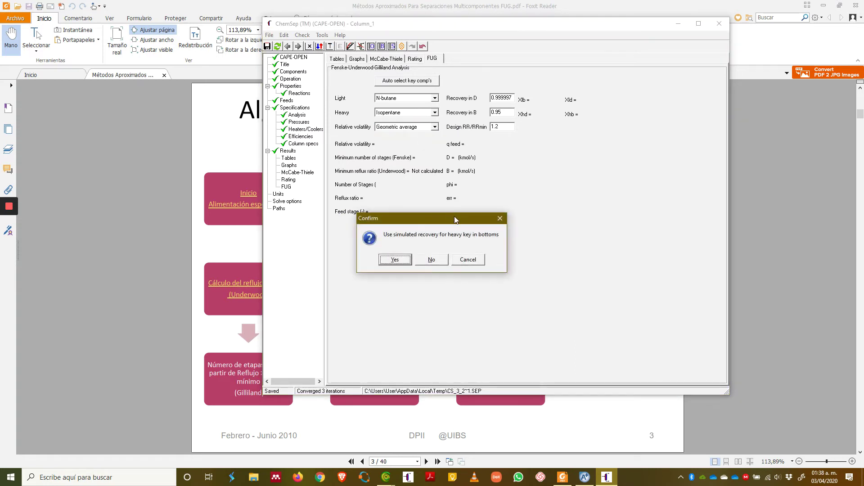
left_click(396, 262)
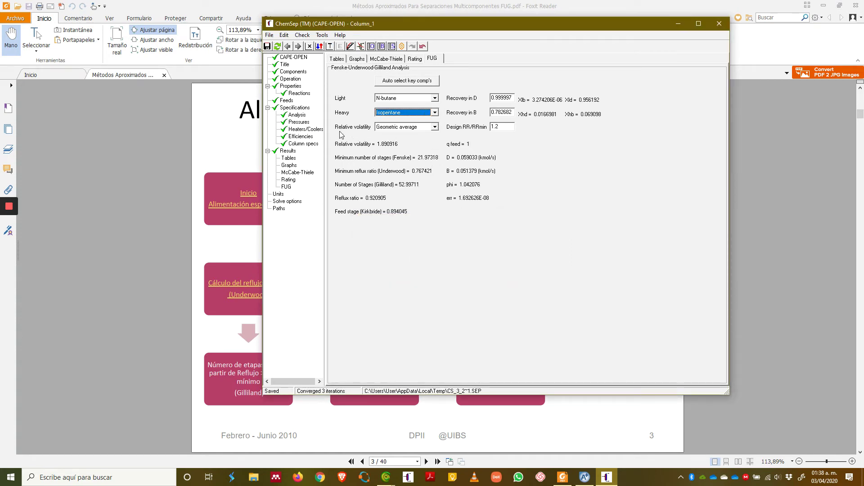
left_click(435, 128)
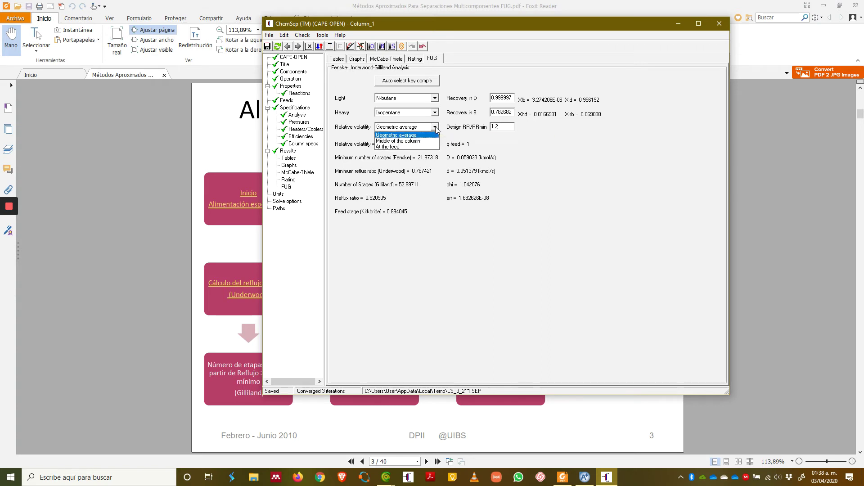
left_click(414, 135)
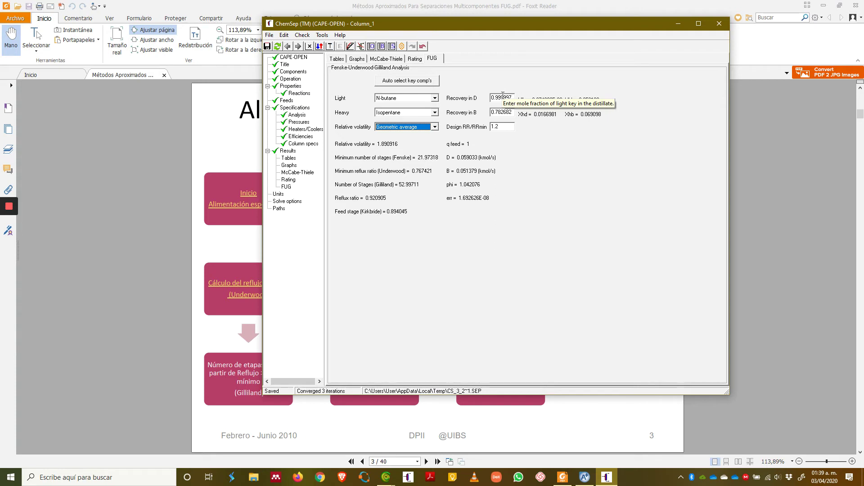
Step: Look up the light key recovery of block B2 in Aspen Plus and set ChemSep's FUG recovery in D to 0.987
left_click(585, 480)
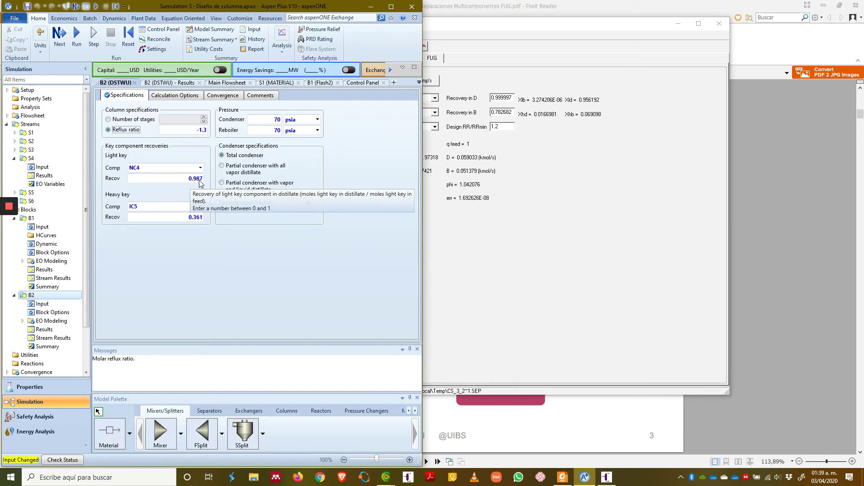
left_click(512, 96)
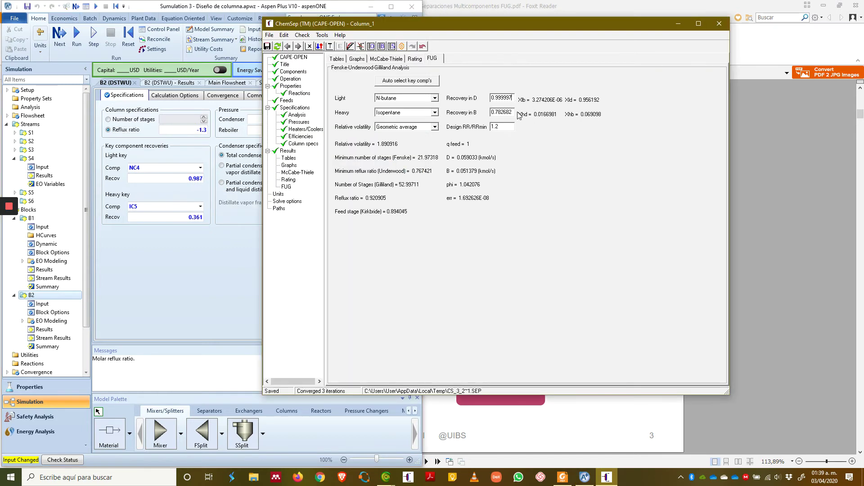
key("BackSpace")
key("BackSpace")
key("BackSpace")
key("BackSpace")
key("BackSpace")
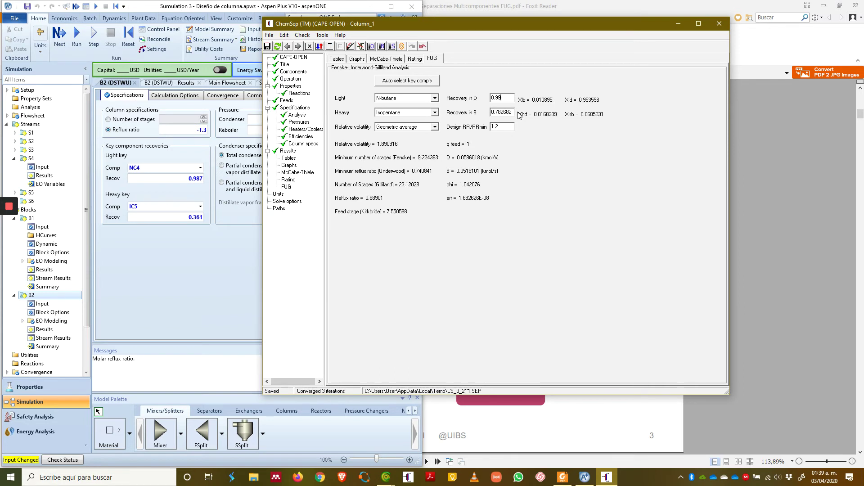
type("987")
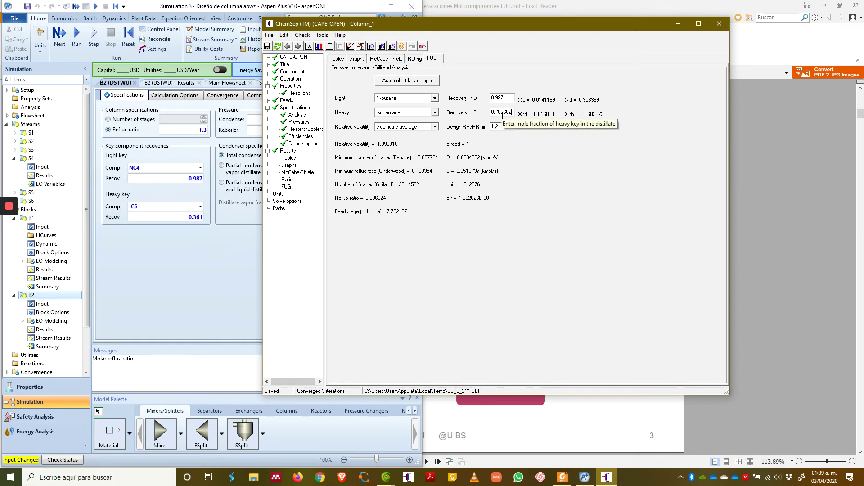
Step: Look up the heavy key recovery of block B2 in Aspen Plus and set ChemSep's FUG recovery in B to 0.629
left_click(181, 217)
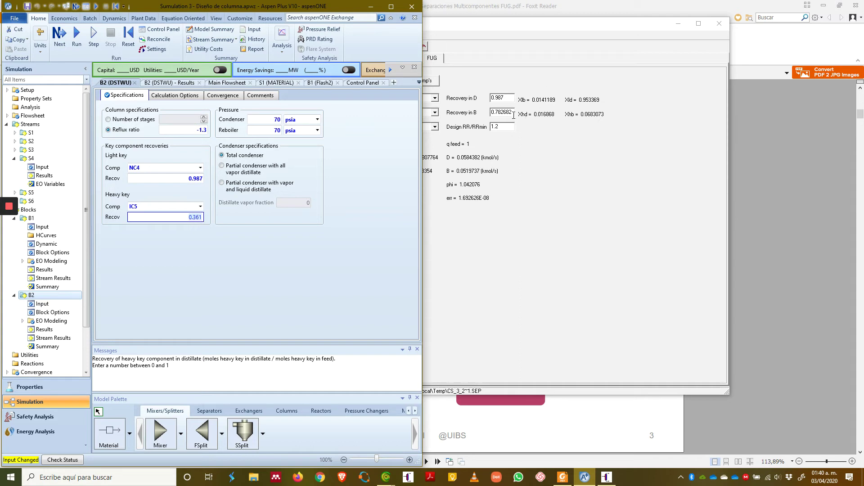
left_click(194, 232)
left_click(507, 112)
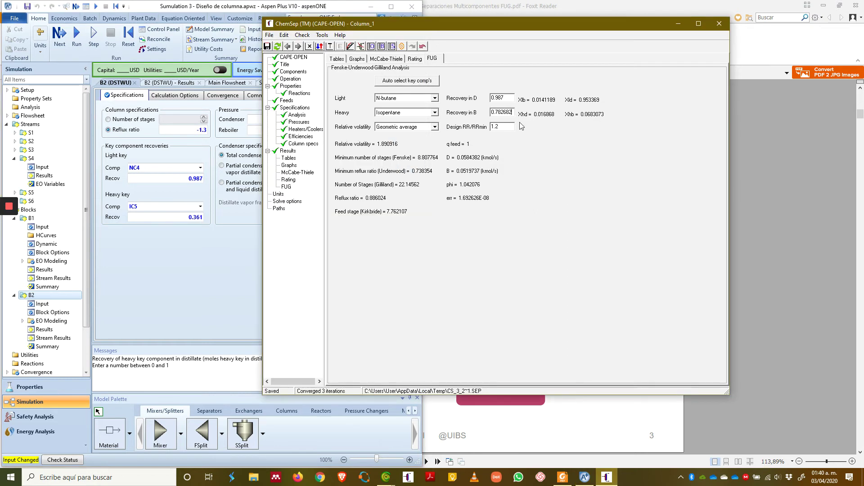
key("BackSpace")
key("BackSpace")
key("BackSpace")
key("BackSpace")
key("BackSpace")
key("BackSpace")
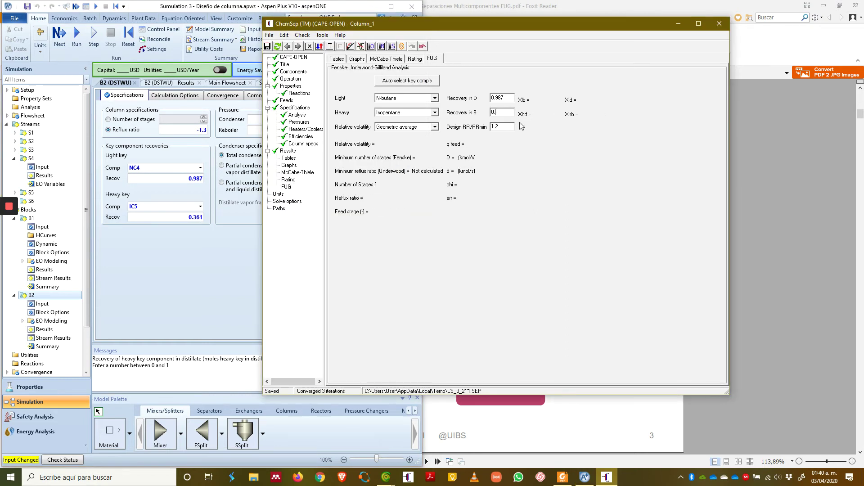
type("629")
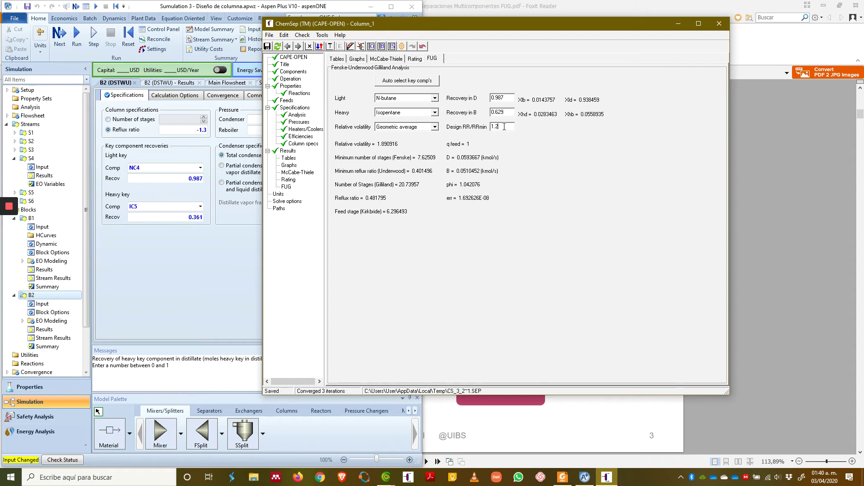
Step: Set the FUG design RR/RRmin to 1.3 and compare the analysis with the B2 results summary in Aspen Plus
key("BackSpace")
type("3")
left_click(181, 84)
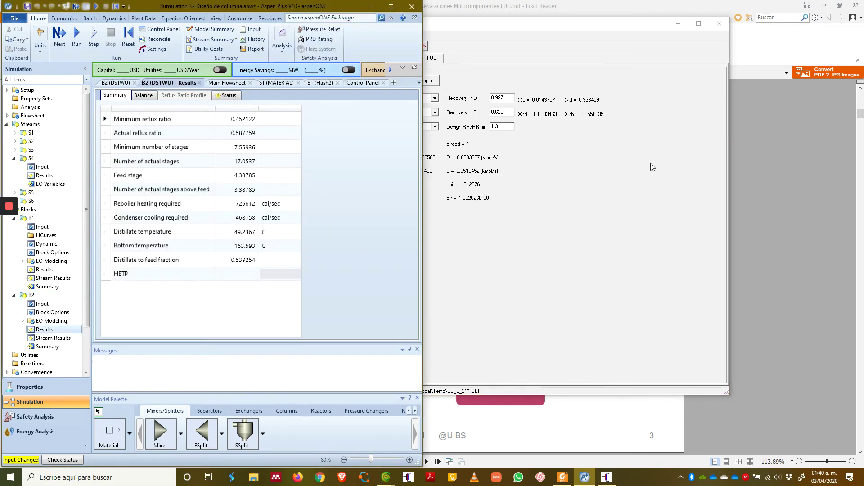
left_click(650, 165)
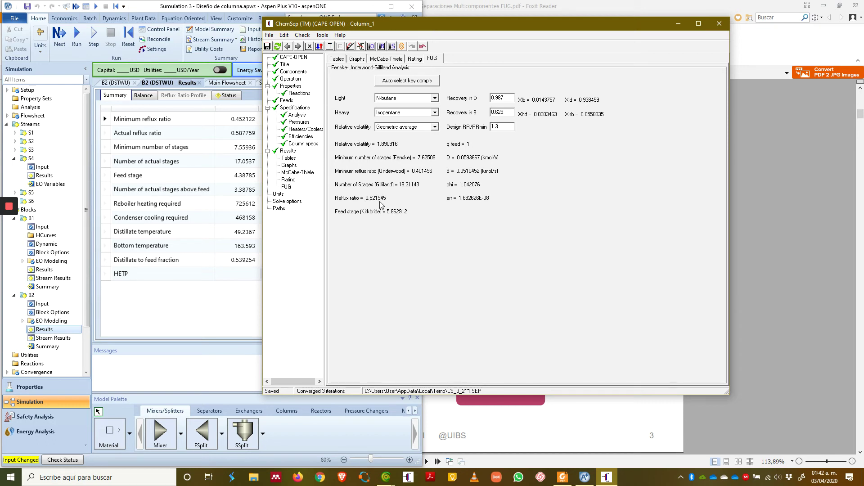
Step: Set the column's top specification to a reflux ratio of 0.52, following the FUG reflux ratio
left_click(303, 144)
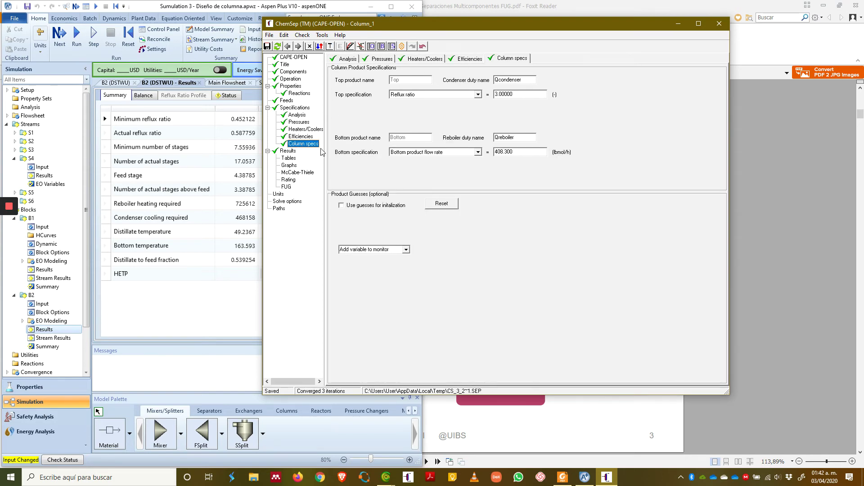
left_click(289, 187)
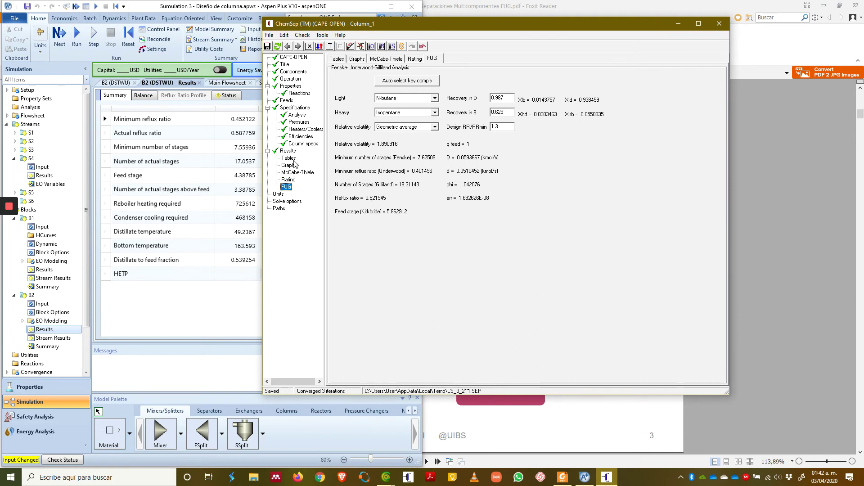
left_click(303, 144)
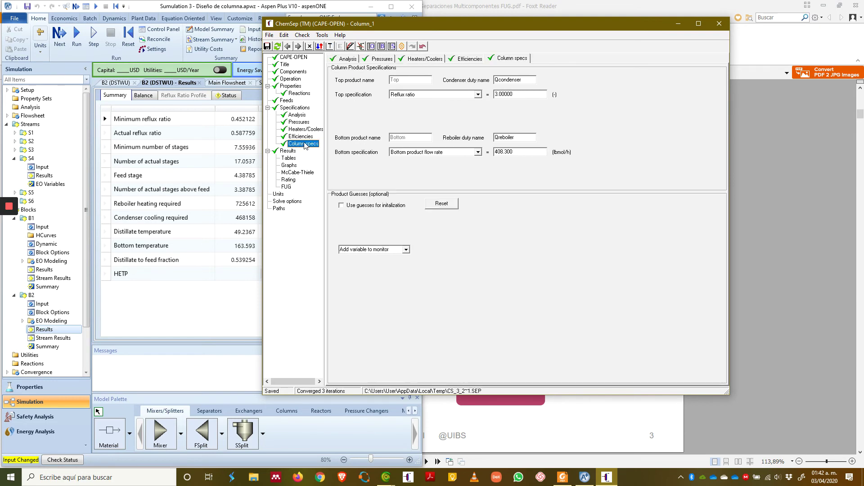
double_click(527, 94)
type("3")
key("BackSpace")
type("0.52")
key("Return")
Step: Check the FUG stage count and set the column's number of stages to 20, letting the feed stage adapt
left_click(298, 144)
left_click(286, 187)
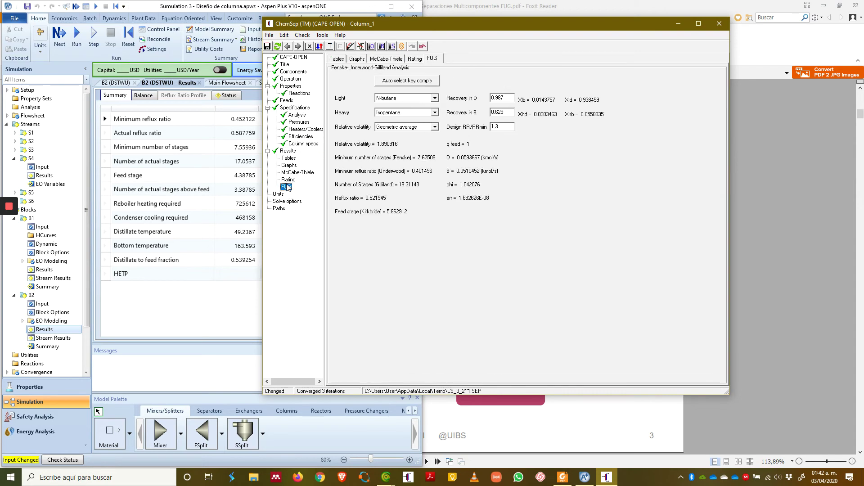
left_click(301, 144)
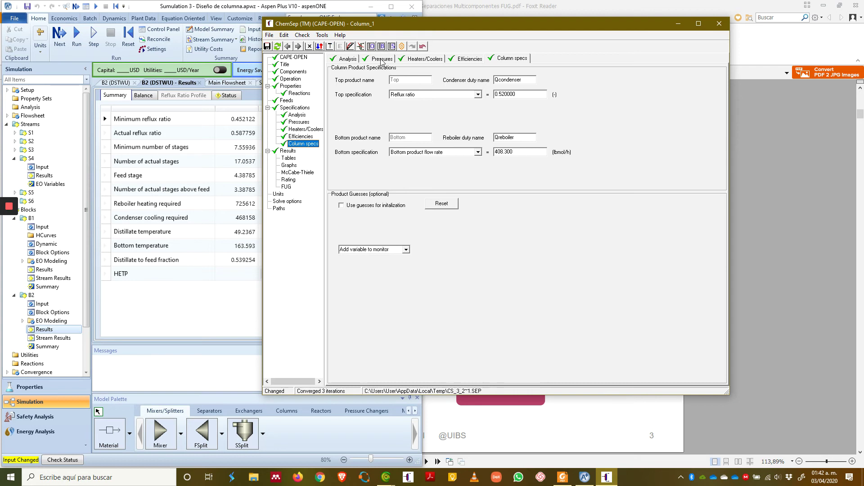
left_click(292, 79)
left_click(433, 170)
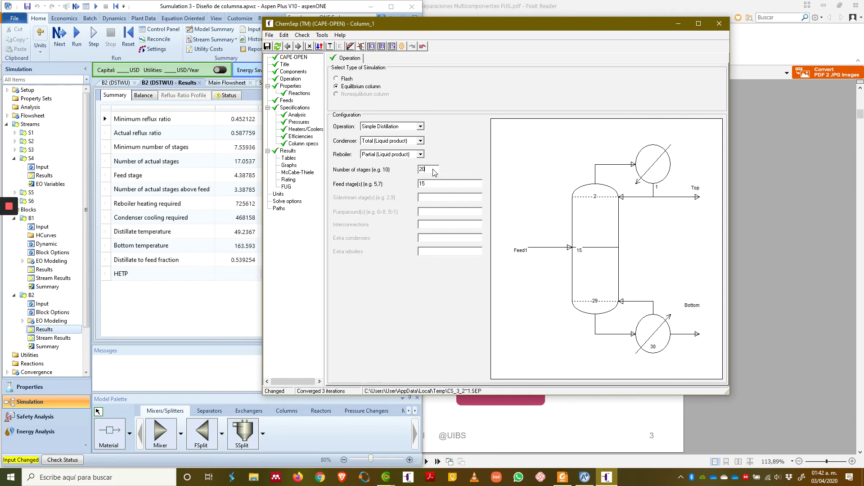
key("Return")
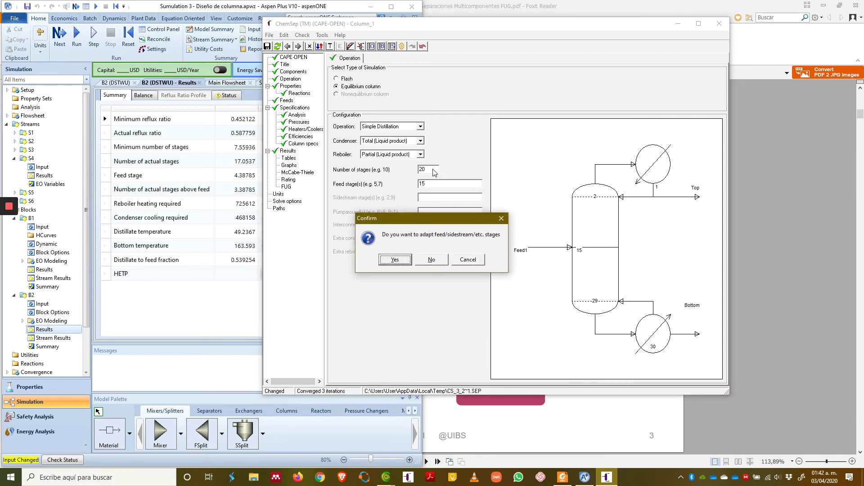
left_click(395, 260)
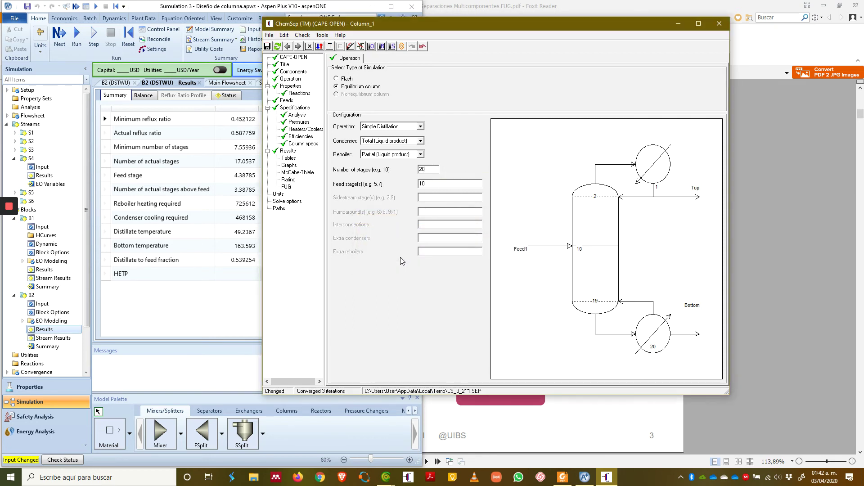
Step: Set the column's feed stage to 6 based on the FUG analysis, then save the column and close ChemSep
left_click(287, 187)
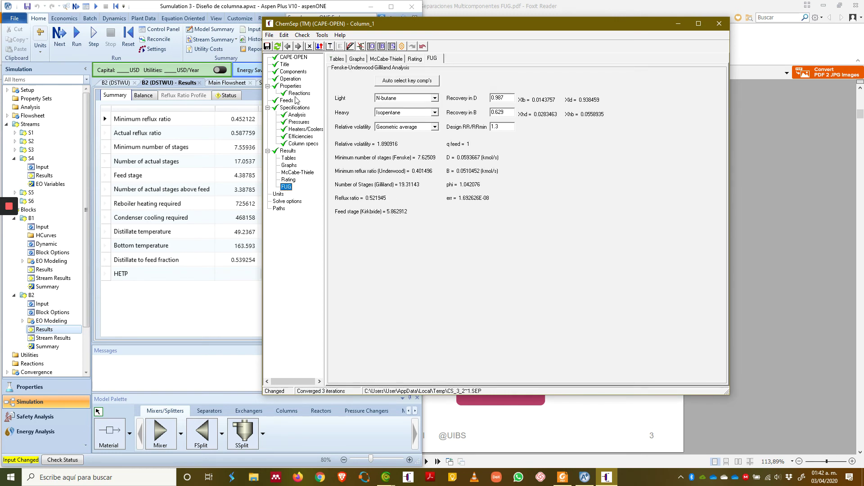
left_click(289, 79)
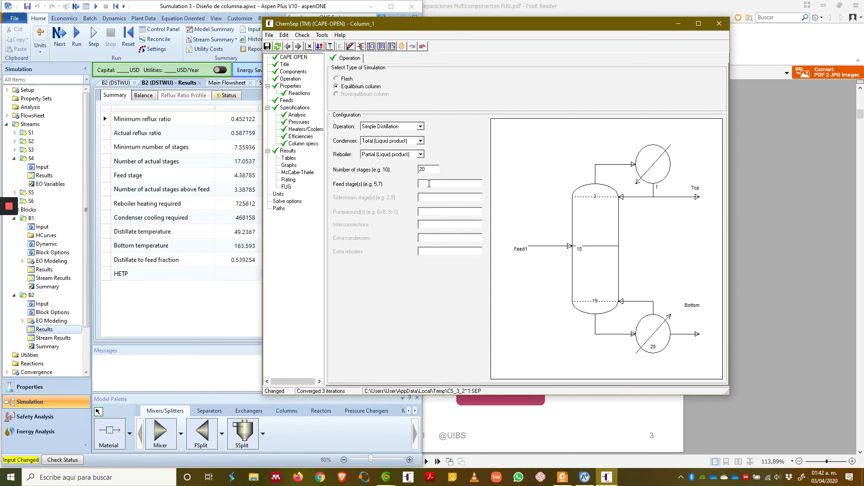
type("6")
left_click(267, 46)
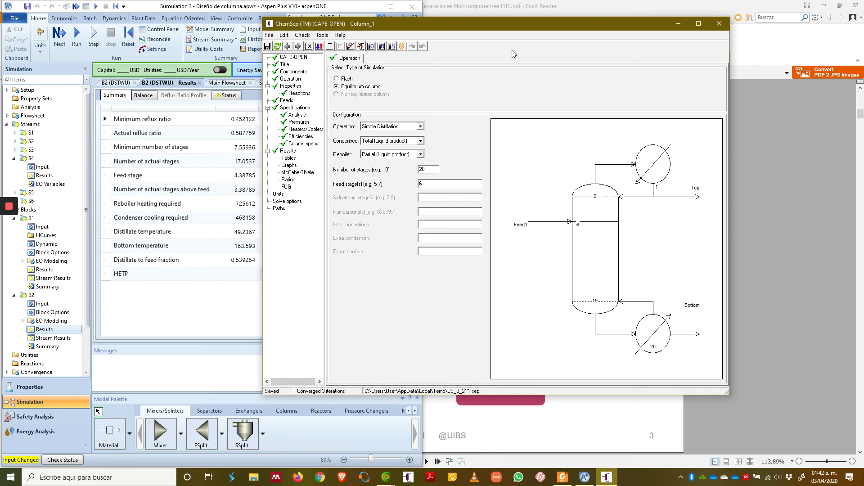
left_click(719, 25)
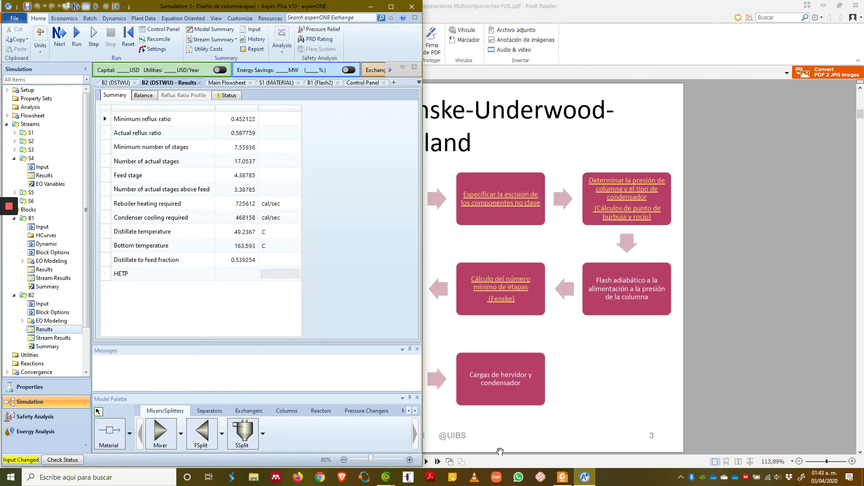
Step: Switch to COFE, accept updating the column icon, and close the Column_1 unit operation window
mouse_move(390, 480)
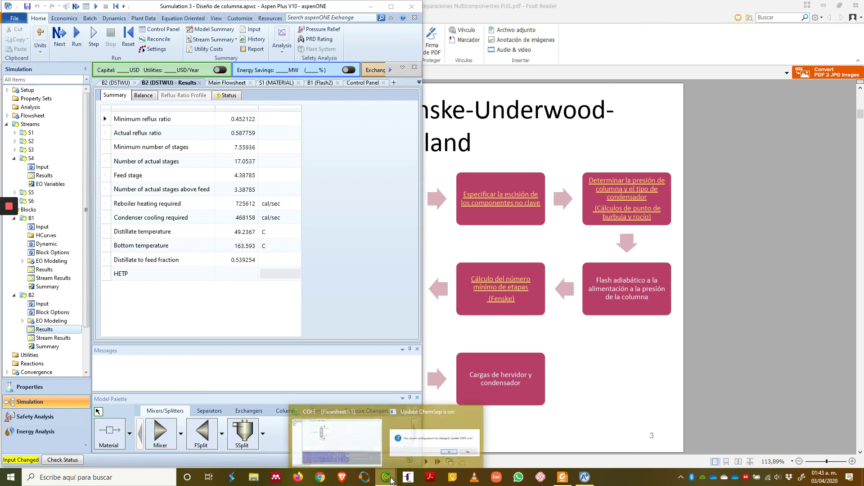
left_click(441, 441)
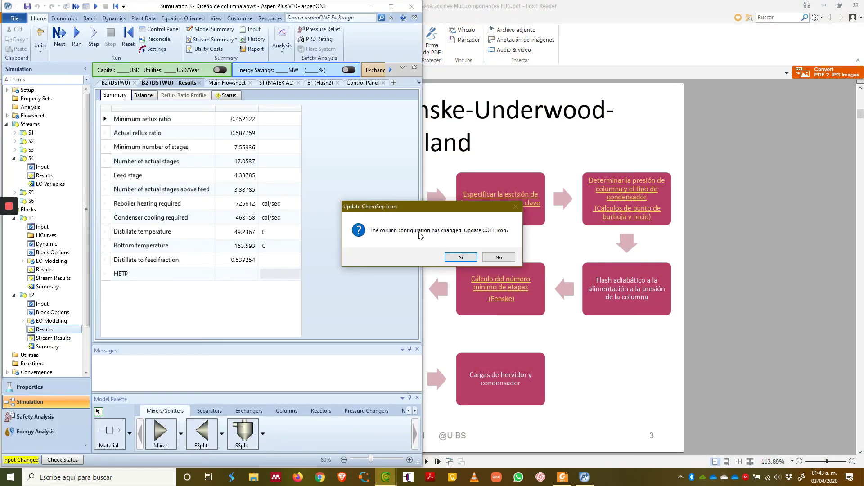
left_click(468, 259)
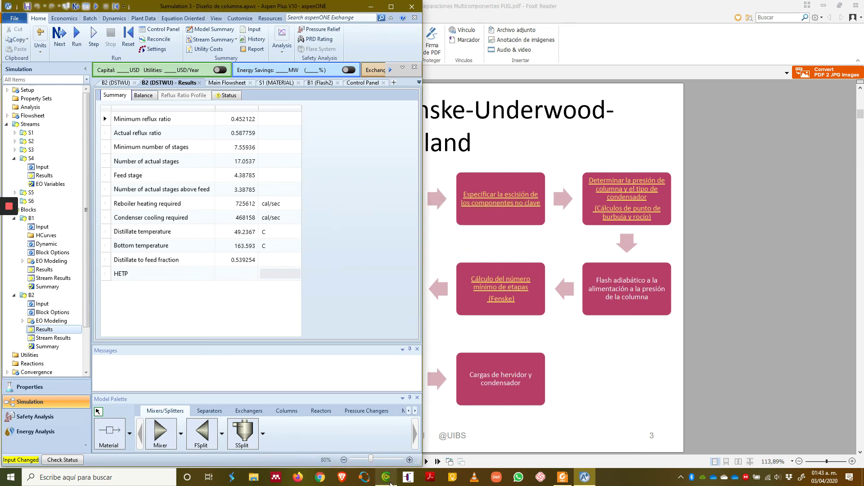
left_click(390, 482)
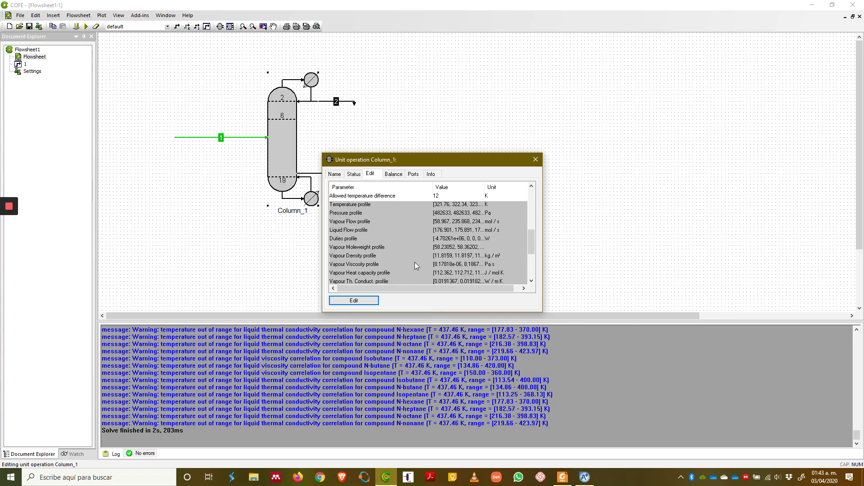
left_click(535, 160)
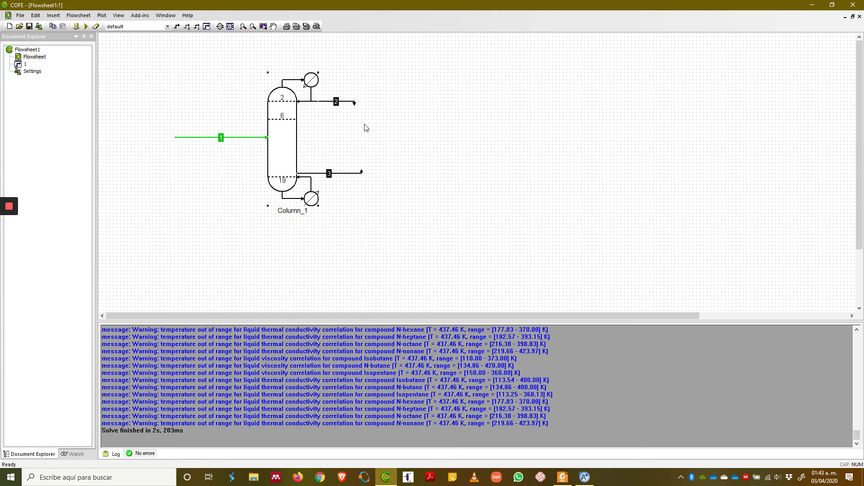
Step: Solve the flowsheet with the reconfigured column and check the conditions of stream 3
left_click(85, 27)
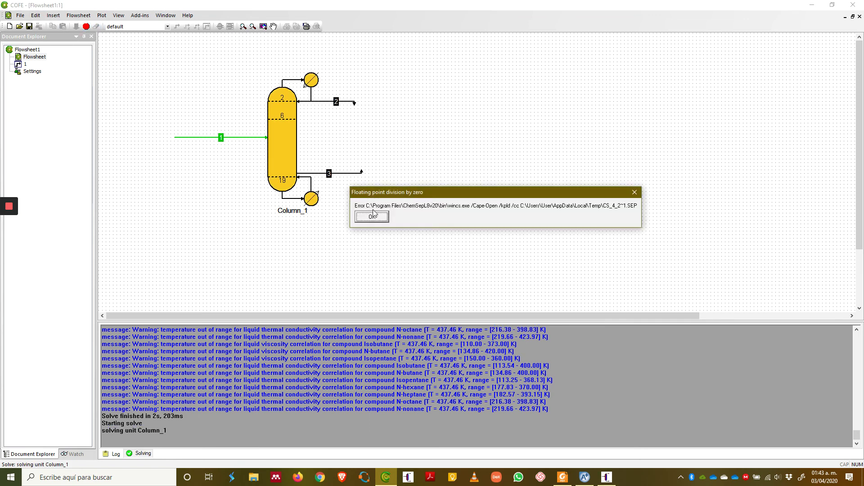
left_click(371, 217)
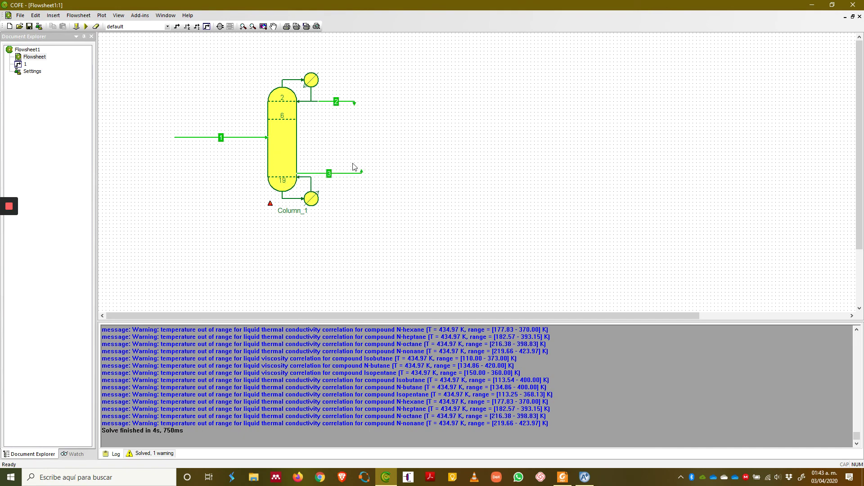
mouse_move(358, 175)
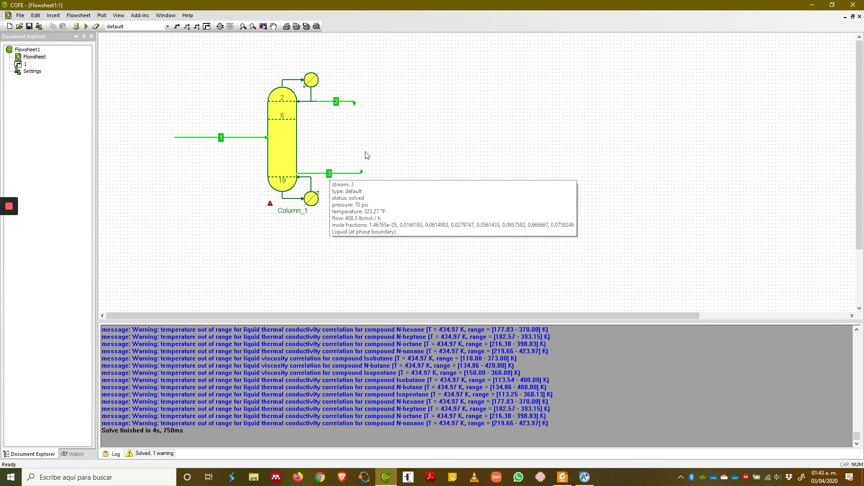
Step: Reopen Column_1 in ChemSep and review the Streams results table
double_click(281, 133)
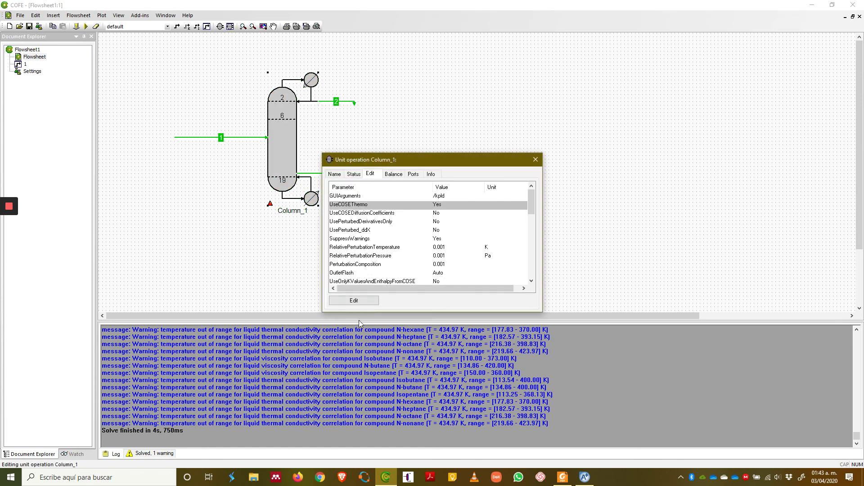
left_click(356, 301)
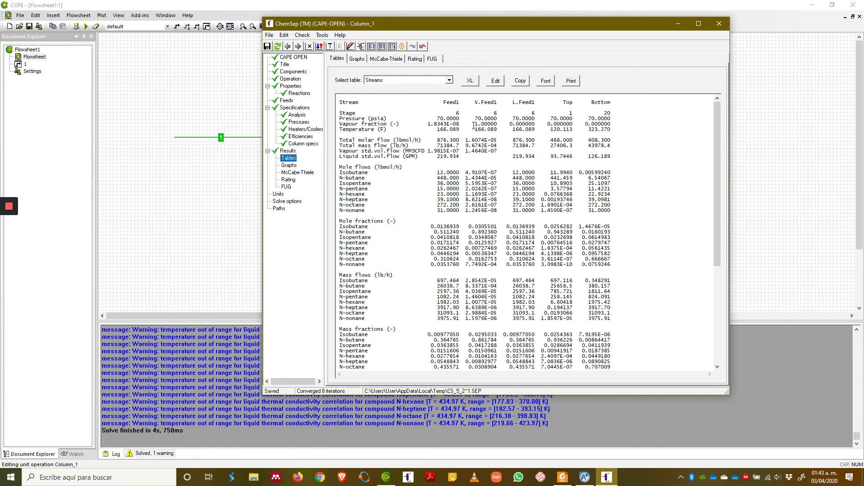
scroll(508, 253, "down", 4)
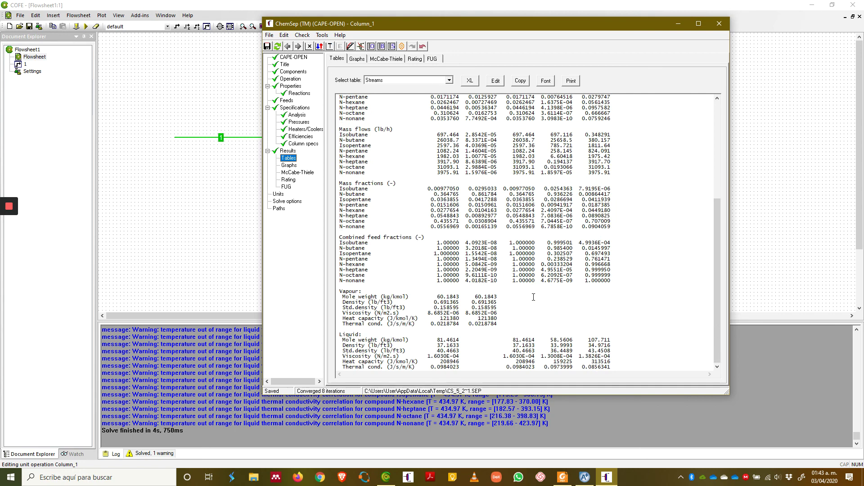
scroll(533, 297, "up", 4)
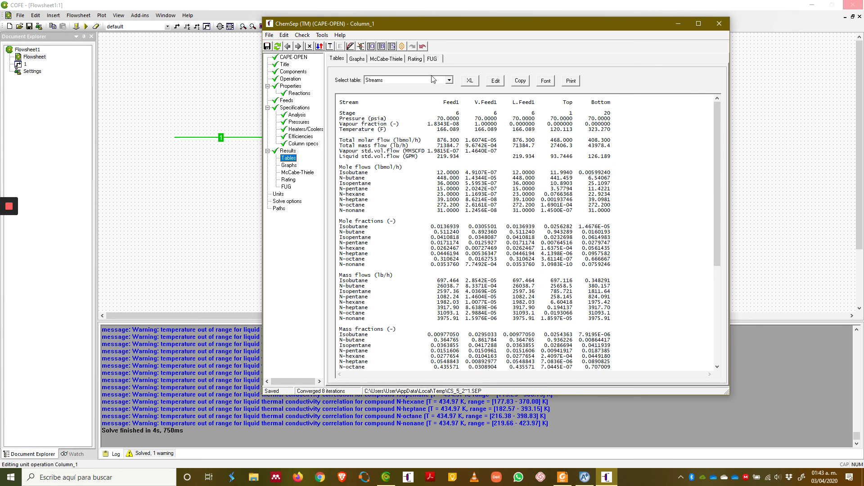
Step: Display the column's temperature profile graph and review it alongside the FUG analysis
left_click(358, 59)
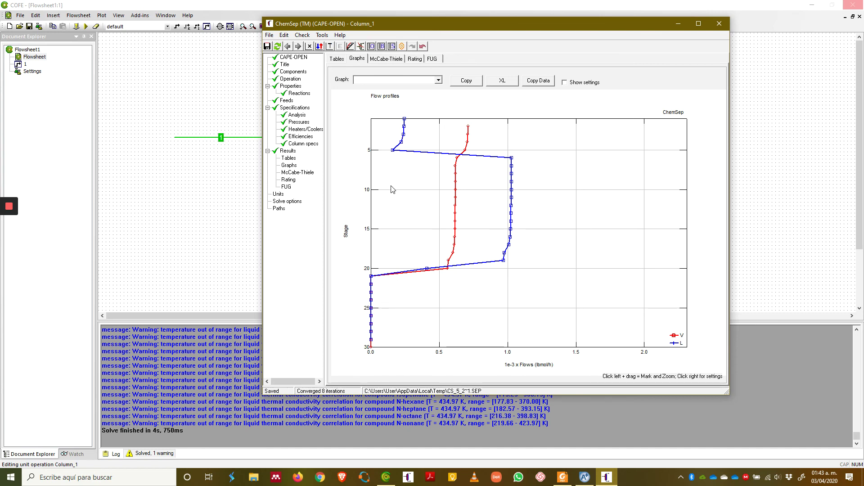
left_click(439, 80)
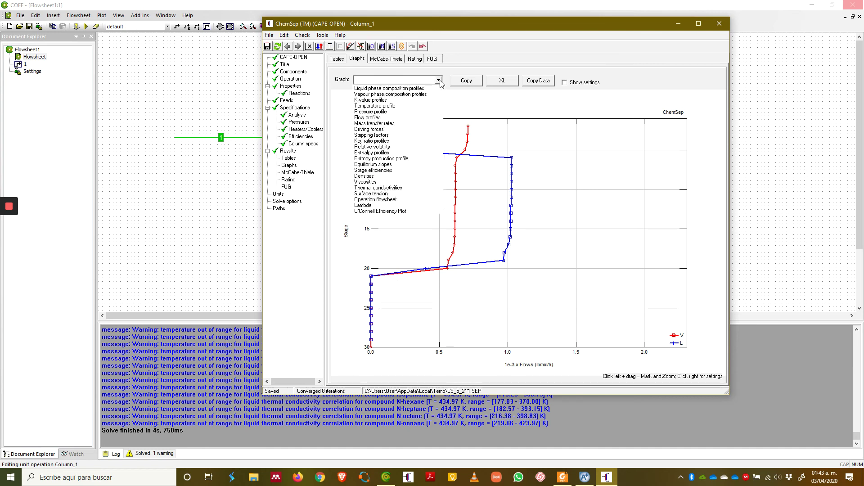
left_click(416, 107)
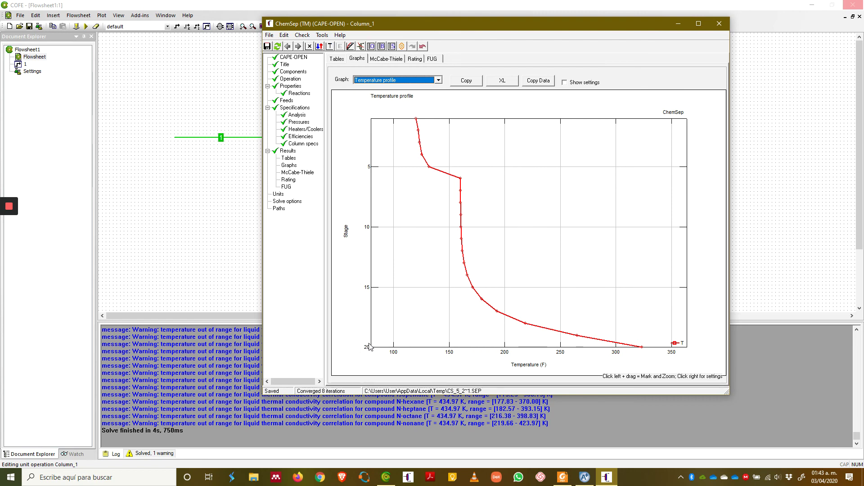
left_click(432, 59)
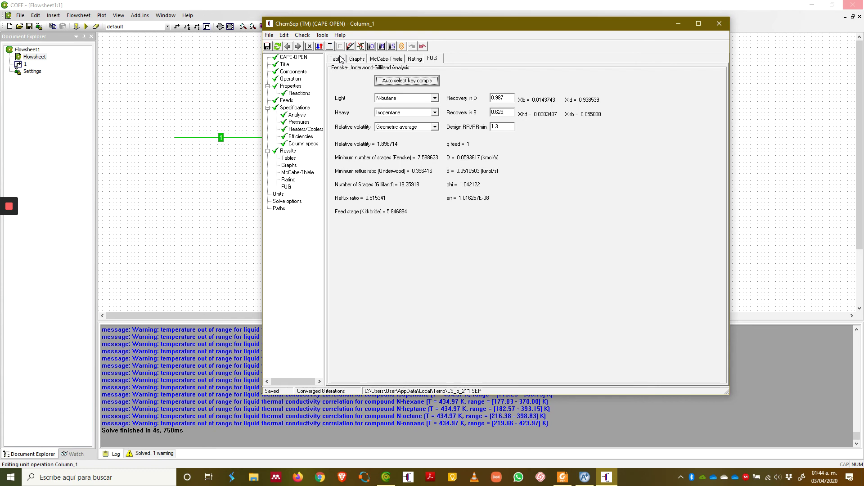
left_click(356, 59)
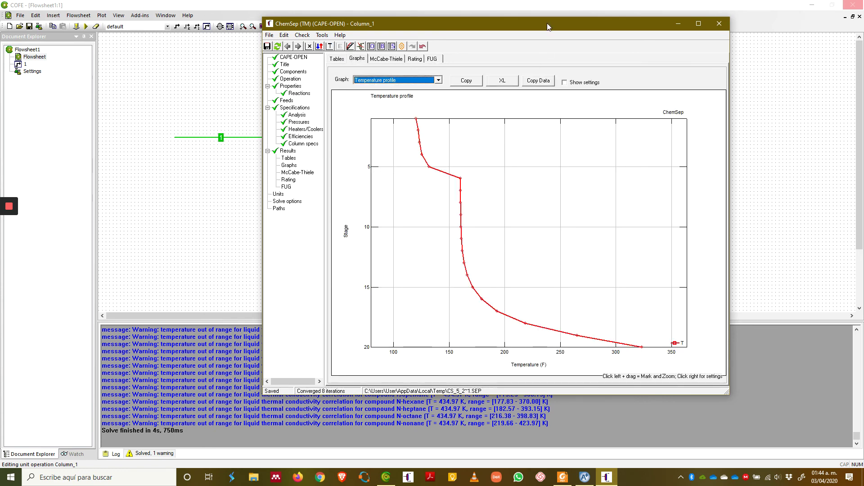
Step: Uncover the flowsheet by repositioning the ChemSep window and display the liquid phase composition profiles graph
left_click_drag(546, 23, 678, 18)
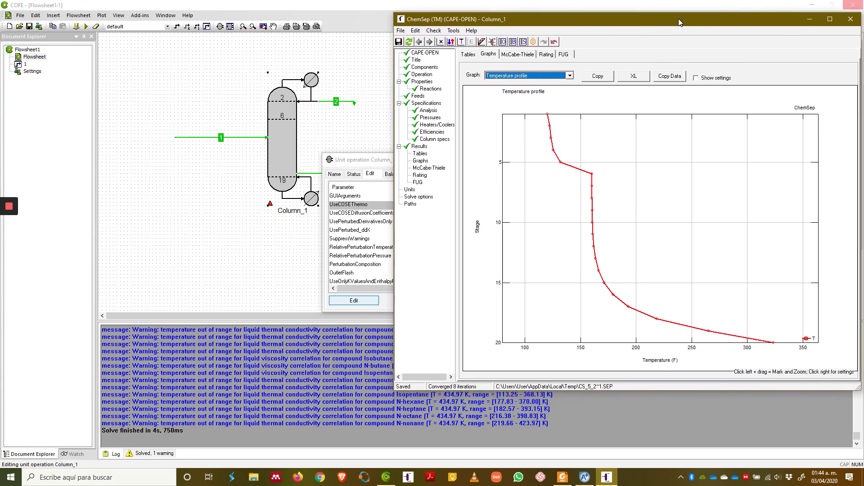
left_click(569, 76)
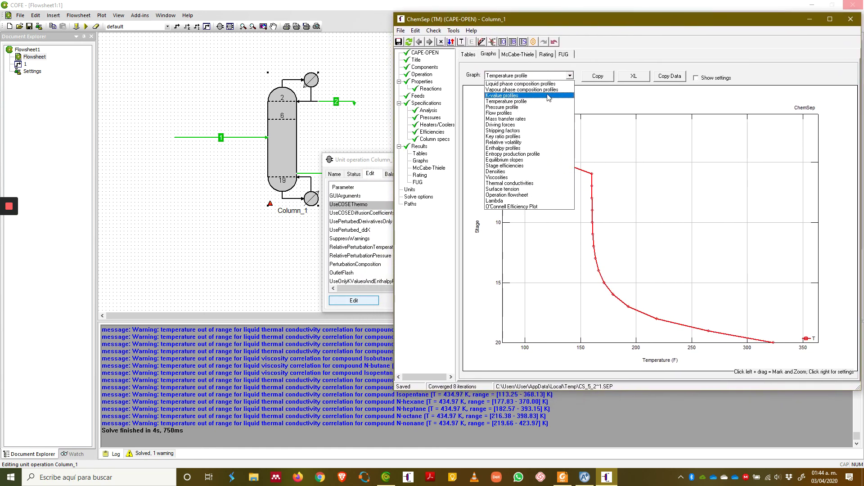
left_click(522, 84)
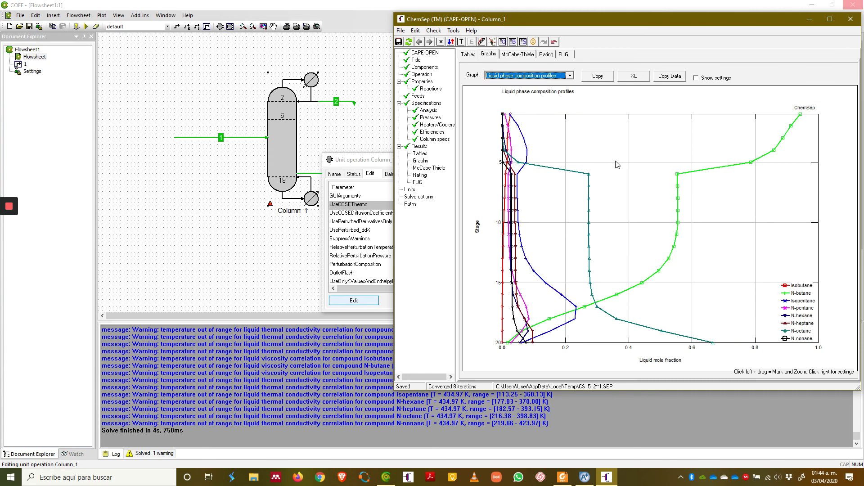
Step: Export the liquid phase composition profiles to a desktop spreadsheet file named coco-columna
left_click(635, 77)
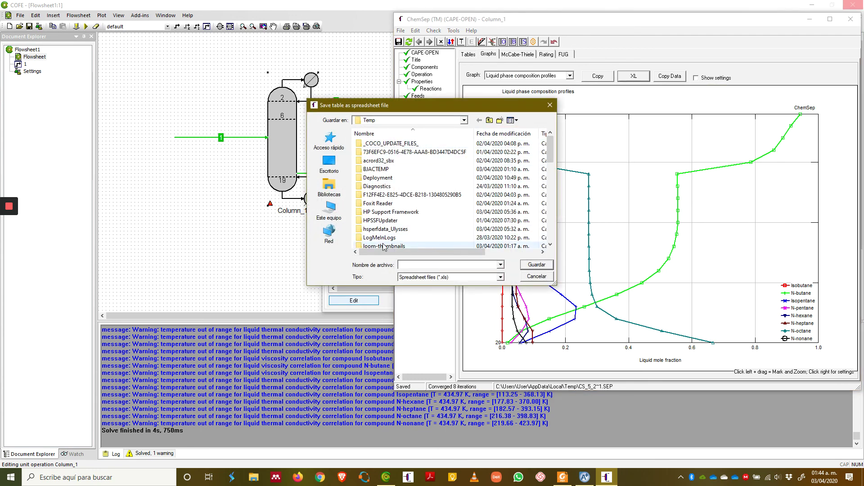
left_click(332, 215)
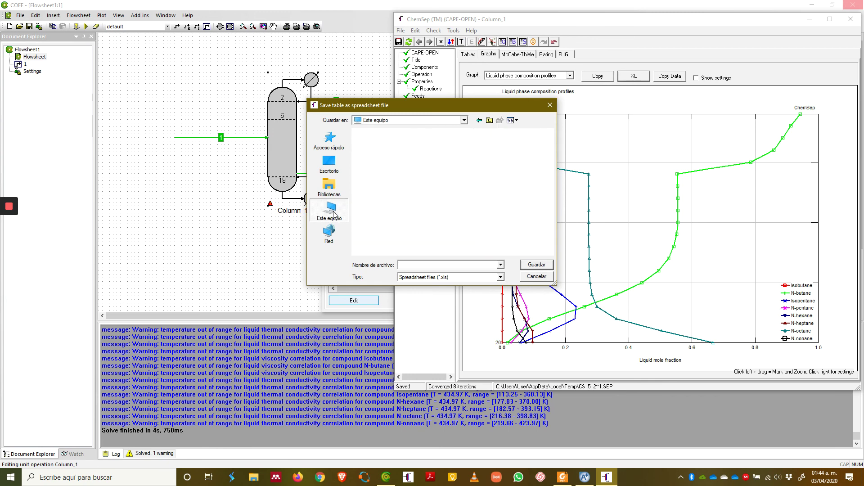
double_click(391, 198)
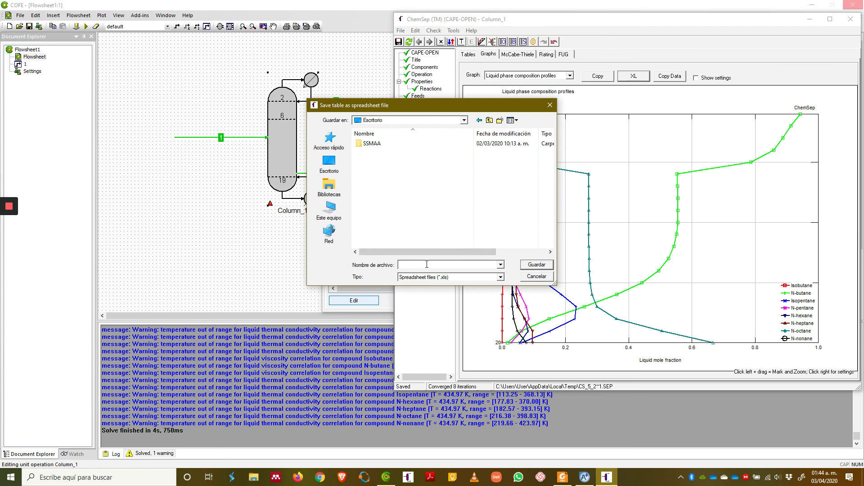
type("coco-columna")
left_click(536, 265)
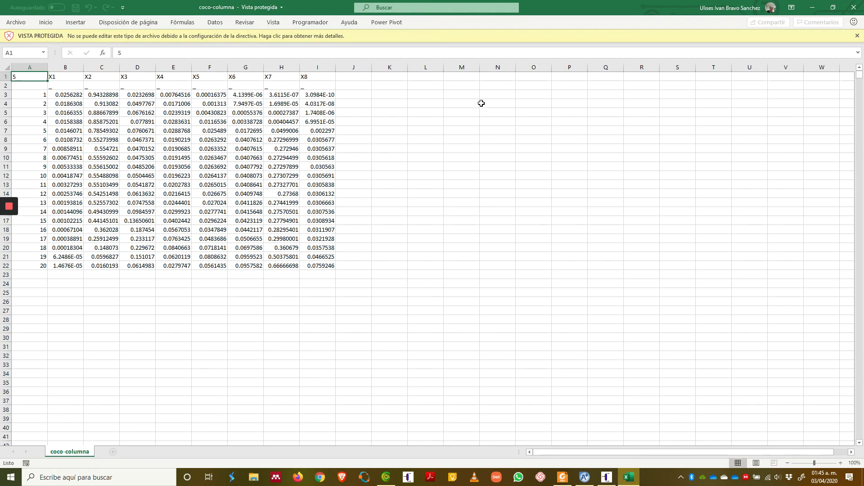
Step: Examine the exported stage numbers and liquid mole fractions in Excel, and check the file's Protected View information
left_click(259, 129)
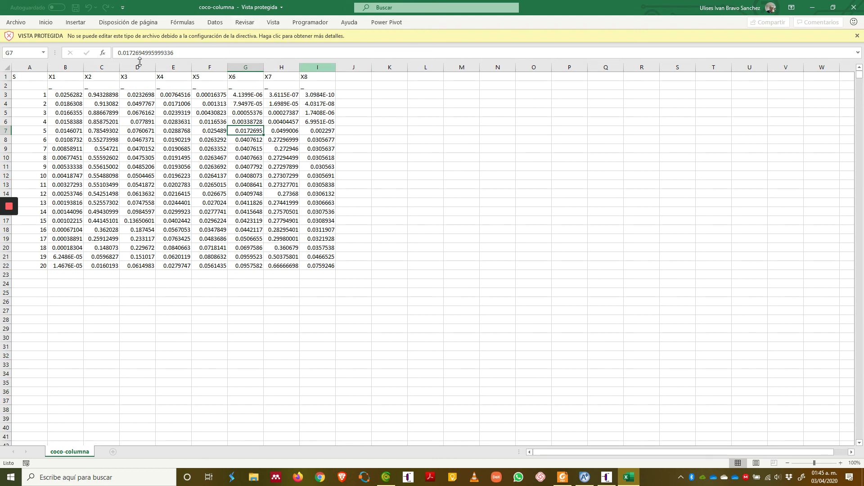
left_click_drag(63, 95, 324, 262)
left_click(467, 240)
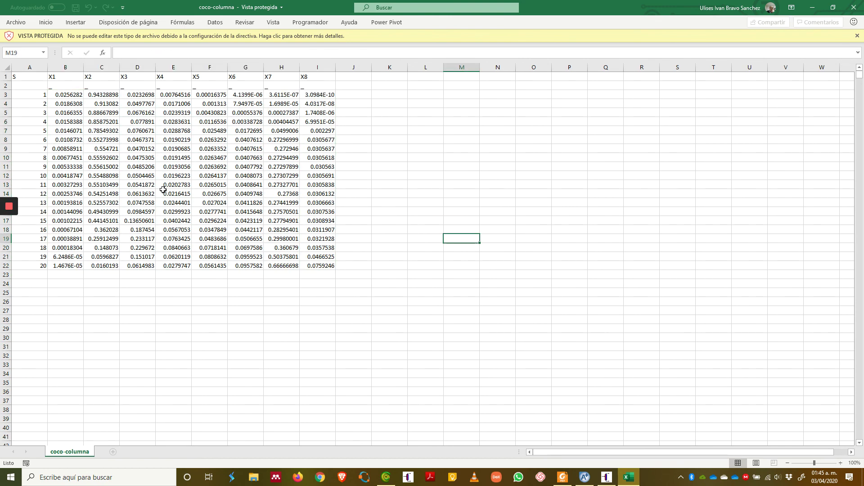
left_click_drag(43, 95, 31, 264)
left_click(644, 166)
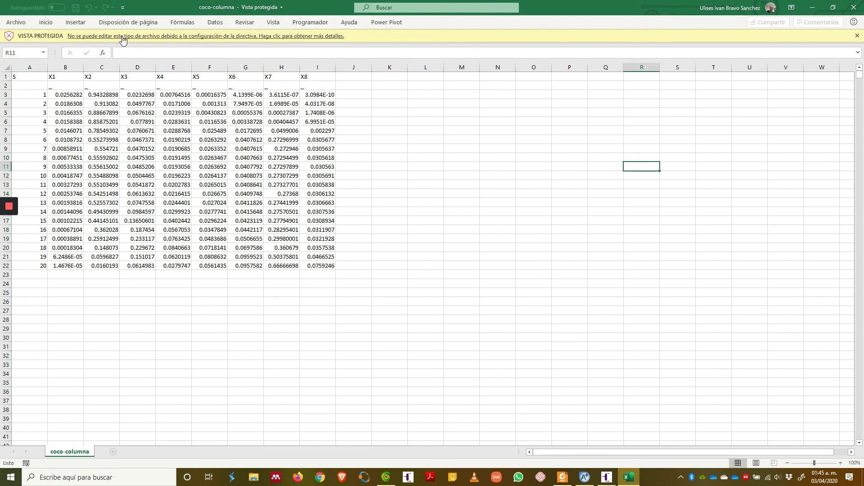
left_click(97, 37)
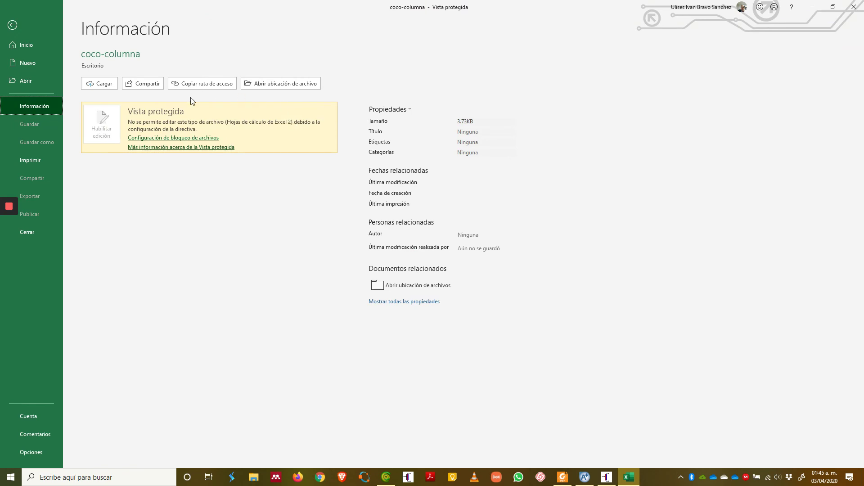
key("Escape")
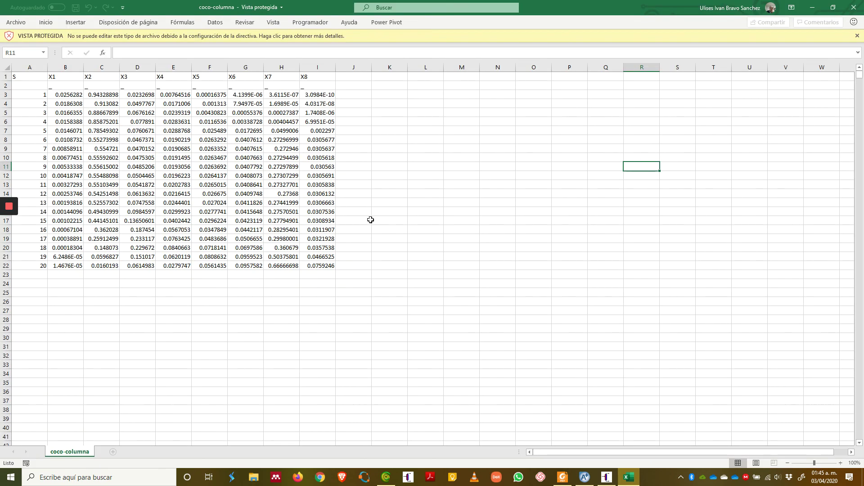
Step: Switch to Aspen Plus and view the main flowsheet and the available column models
left_click(606, 477)
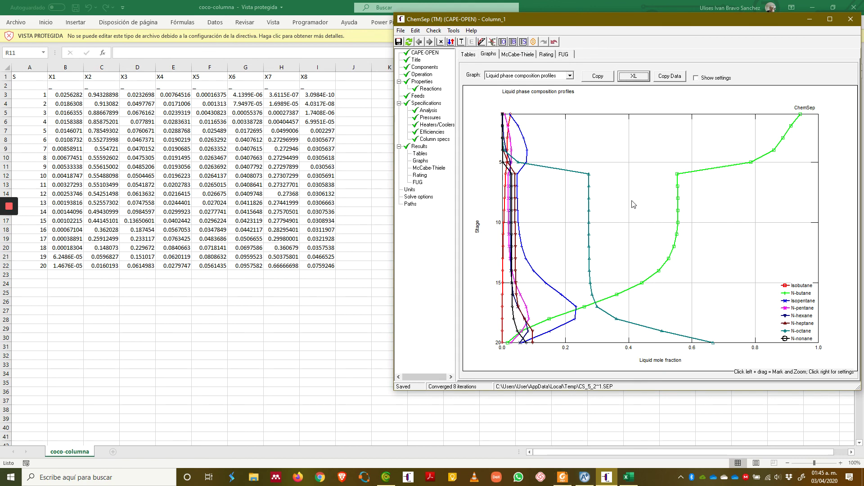
left_click(584, 477)
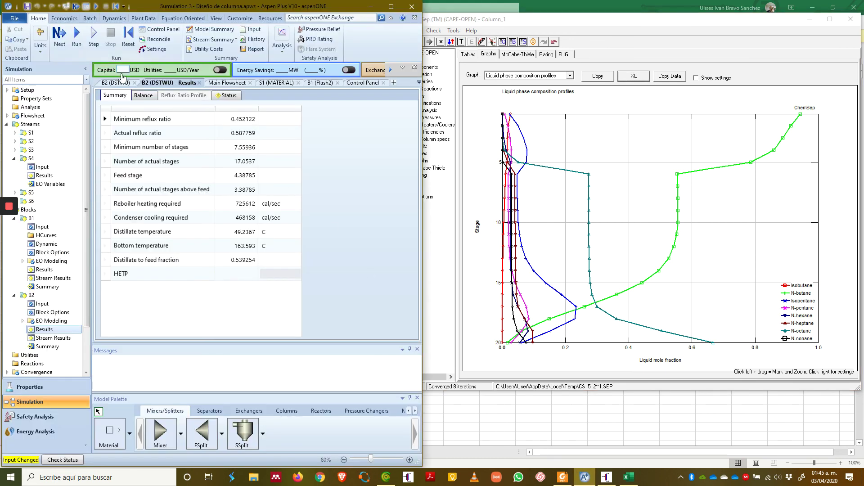
left_click(229, 84)
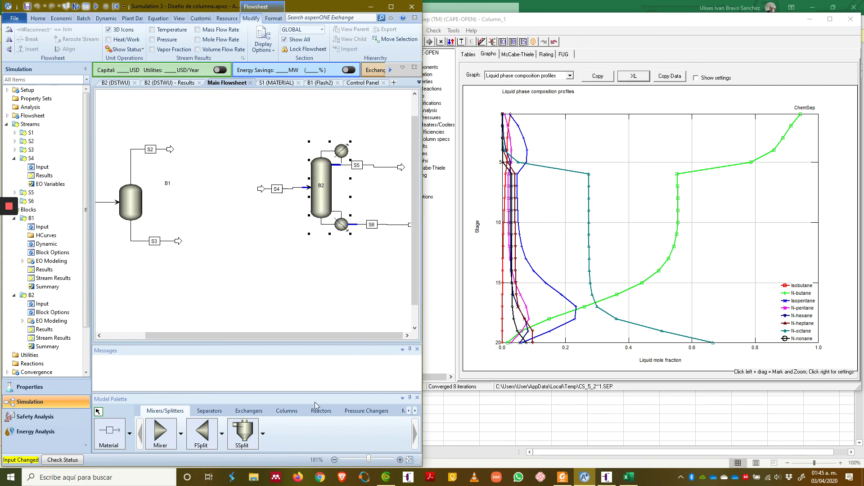
left_click(285, 411)
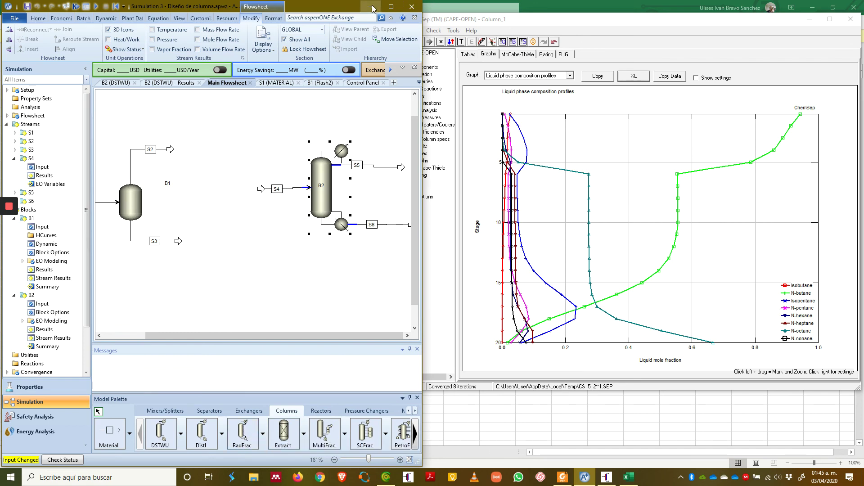
Step: Return to ChemSep and review the Fenske-Underwood-Gilliland analysis of the column
left_click(428, 72)
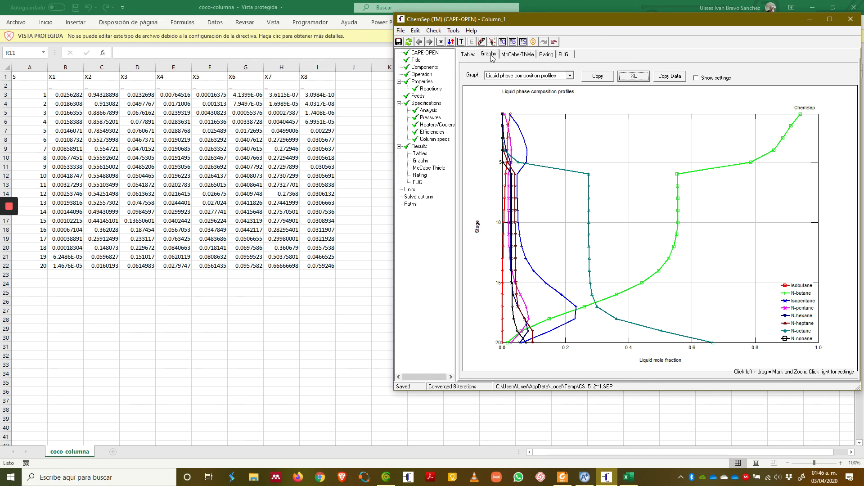
left_click(565, 54)
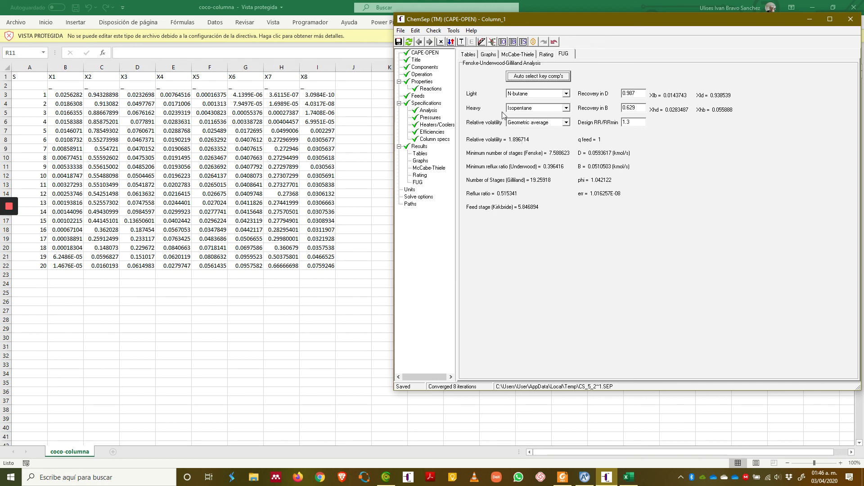
mouse_move(6, 214)
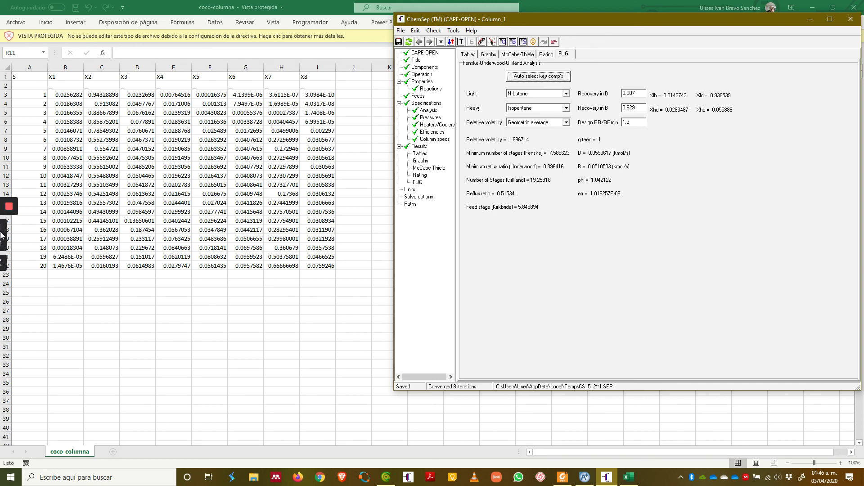